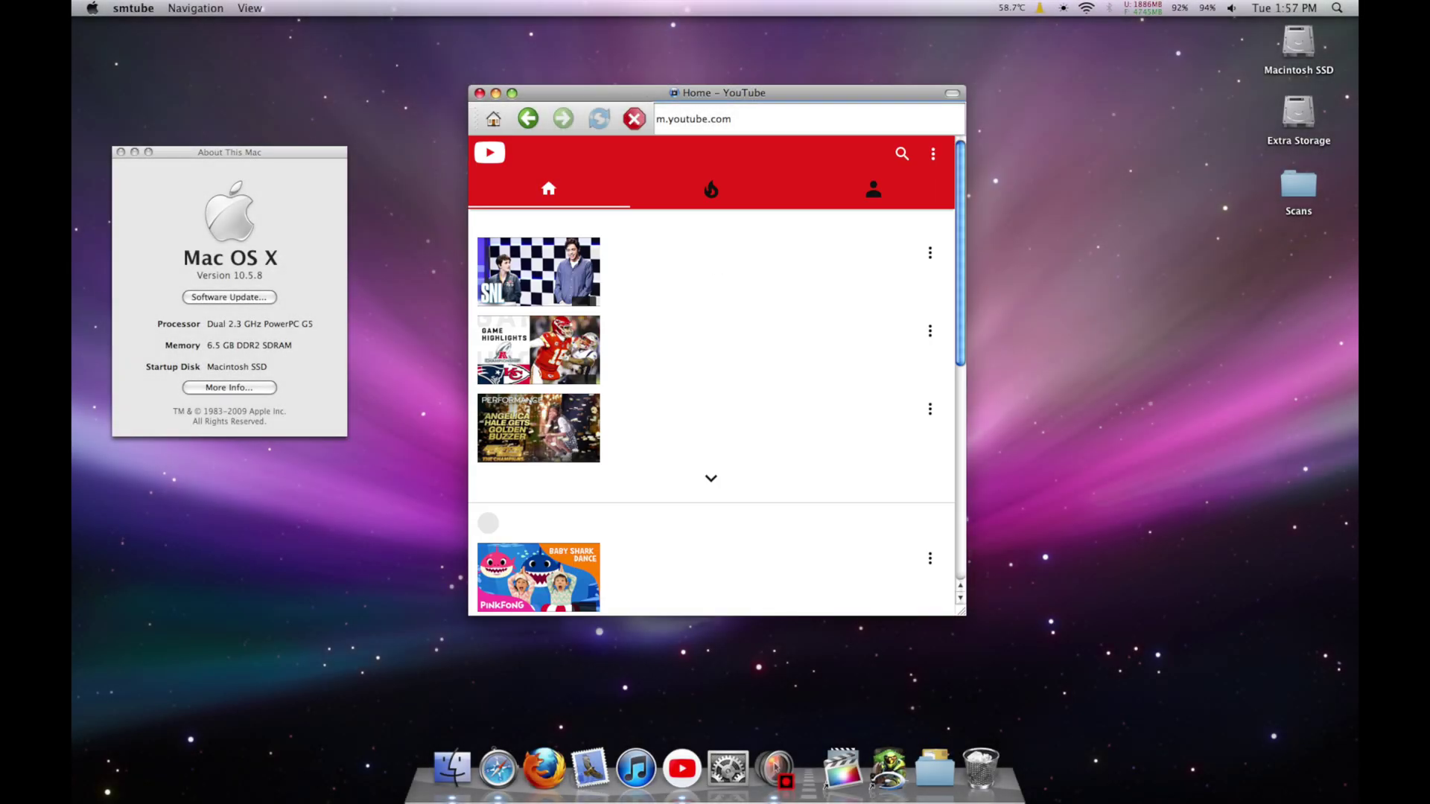
Search YouTube for "casey neistat" and play the "Burnt OUT YouTubers" video with an external player.
{"action": "left_click", "coordinate": [902, 154]}
{"action": "type", "text": "casey neistat"}
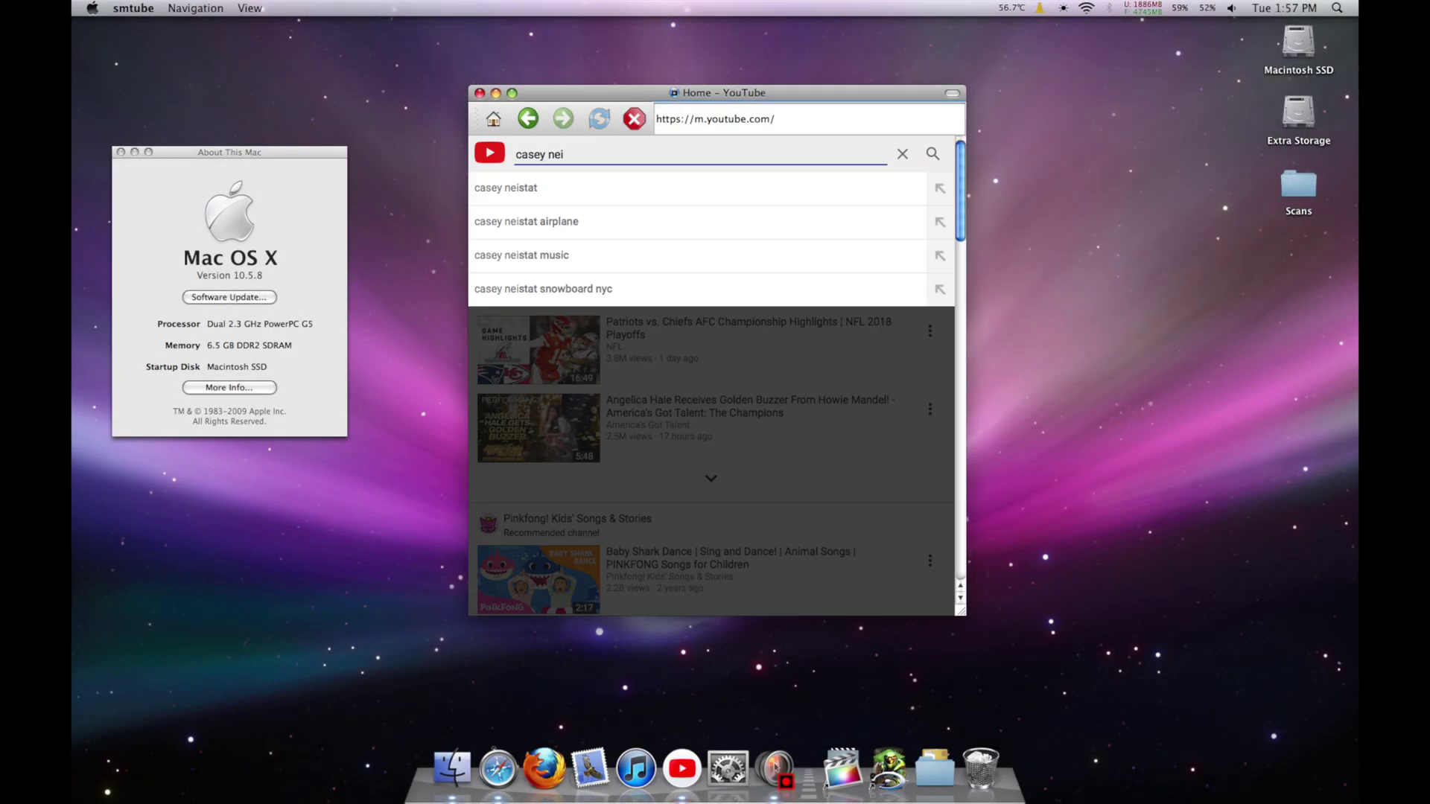
{"action": "key", "text": "Return"}
{"action": "right_click", "coordinate": [781, 311]}
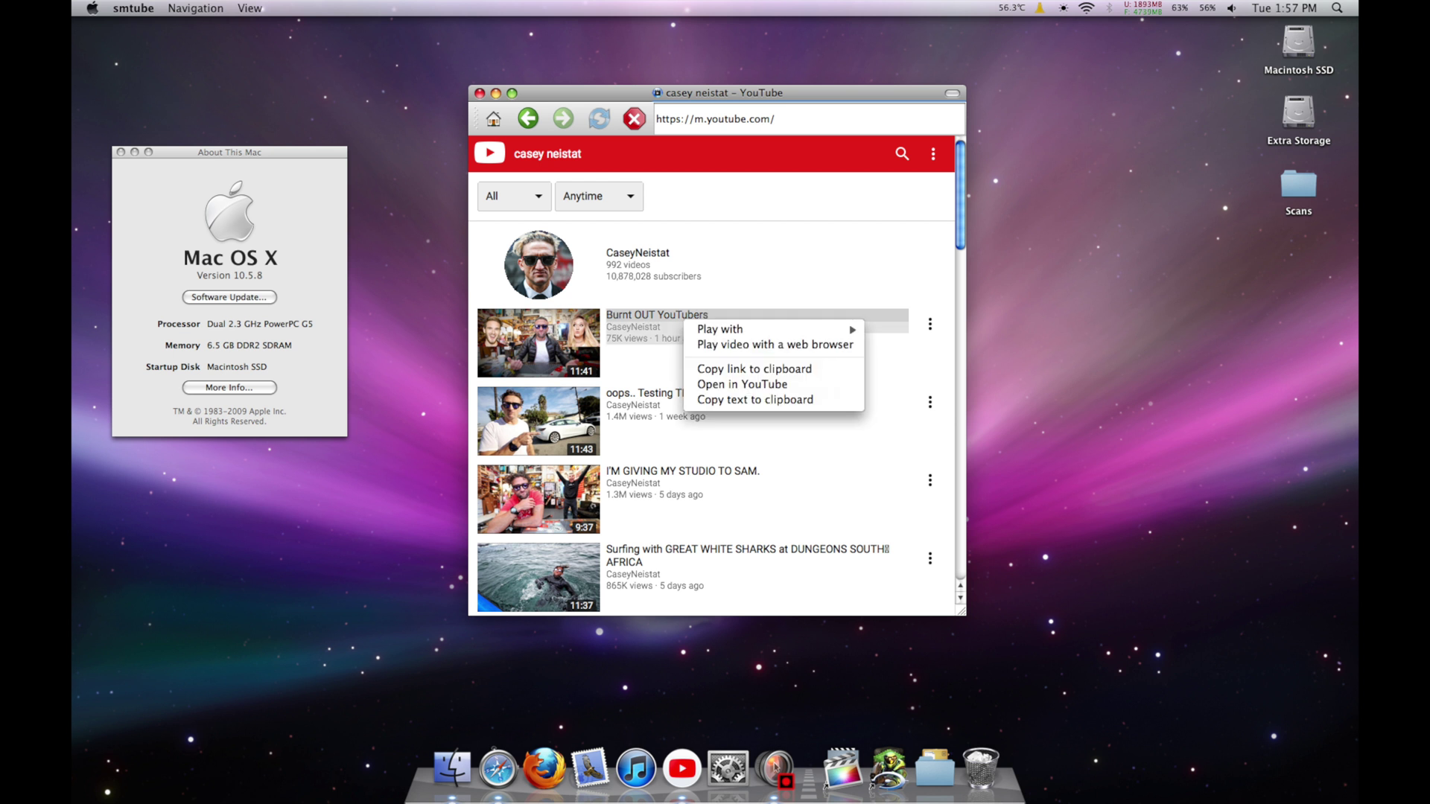
{"action": "mouse_move", "coordinate": [791, 329]}
{"action": "left_click", "coordinate": [898, 332]}
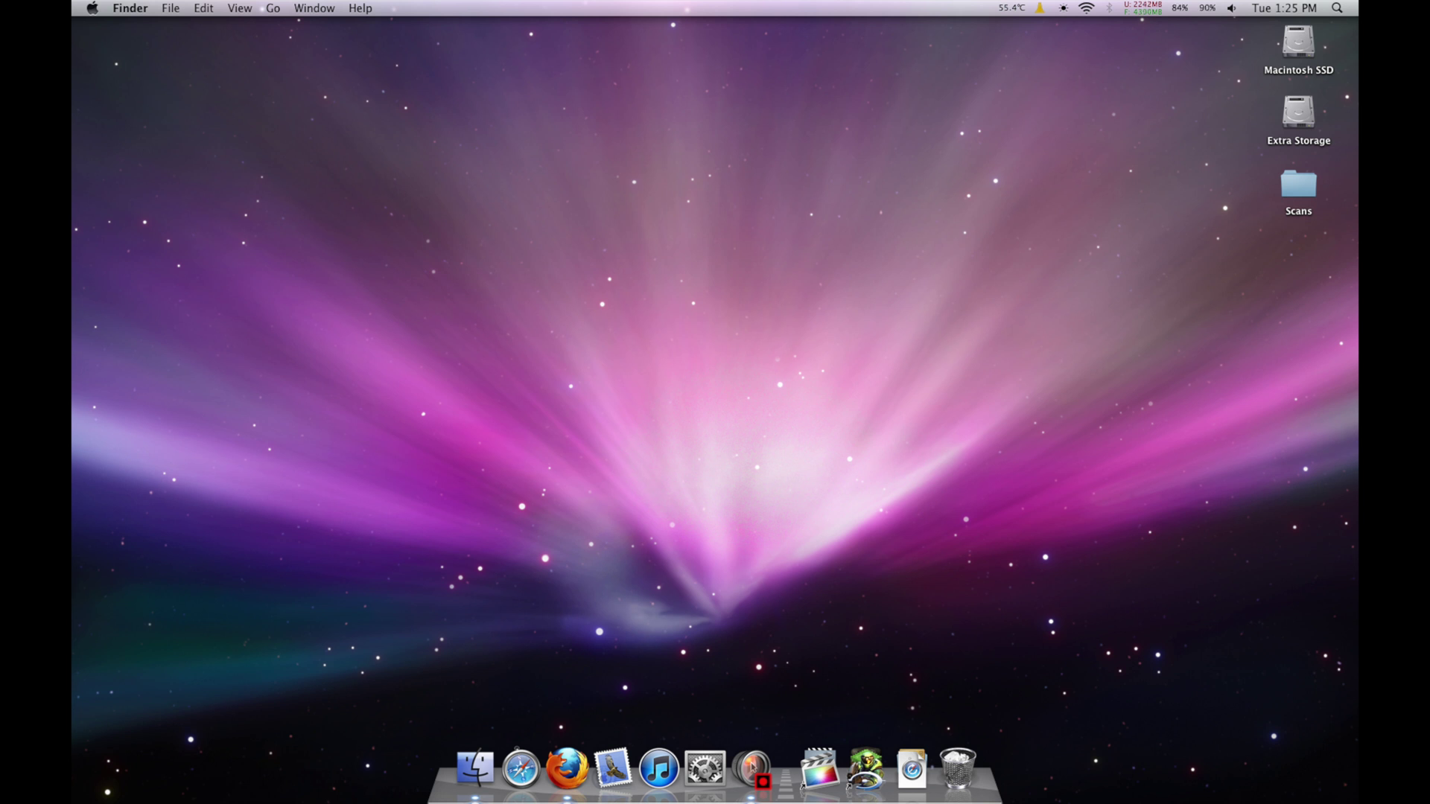
Switch to TenFourFox and open the Dropbox links for the qt4-mac 4.8.7_5 and MPlayer 1.3.0_3 installers from the SMtube forum thread in new tabs.
{"action": "left_click", "coordinate": [575, 748]}
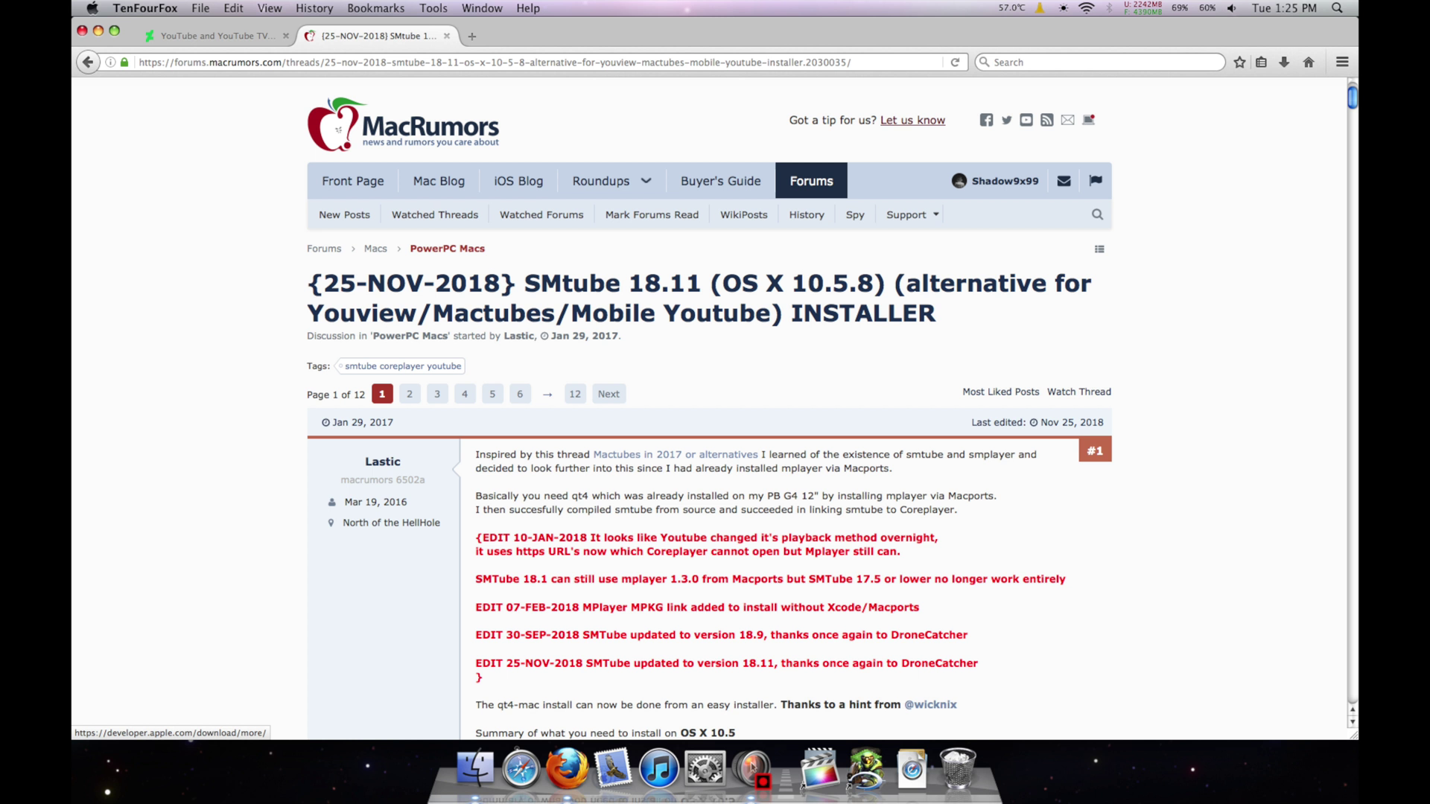
{"action": "scroll", "coordinate": [709, 408], "scroll_direction": "down", "scroll_amount": 5}
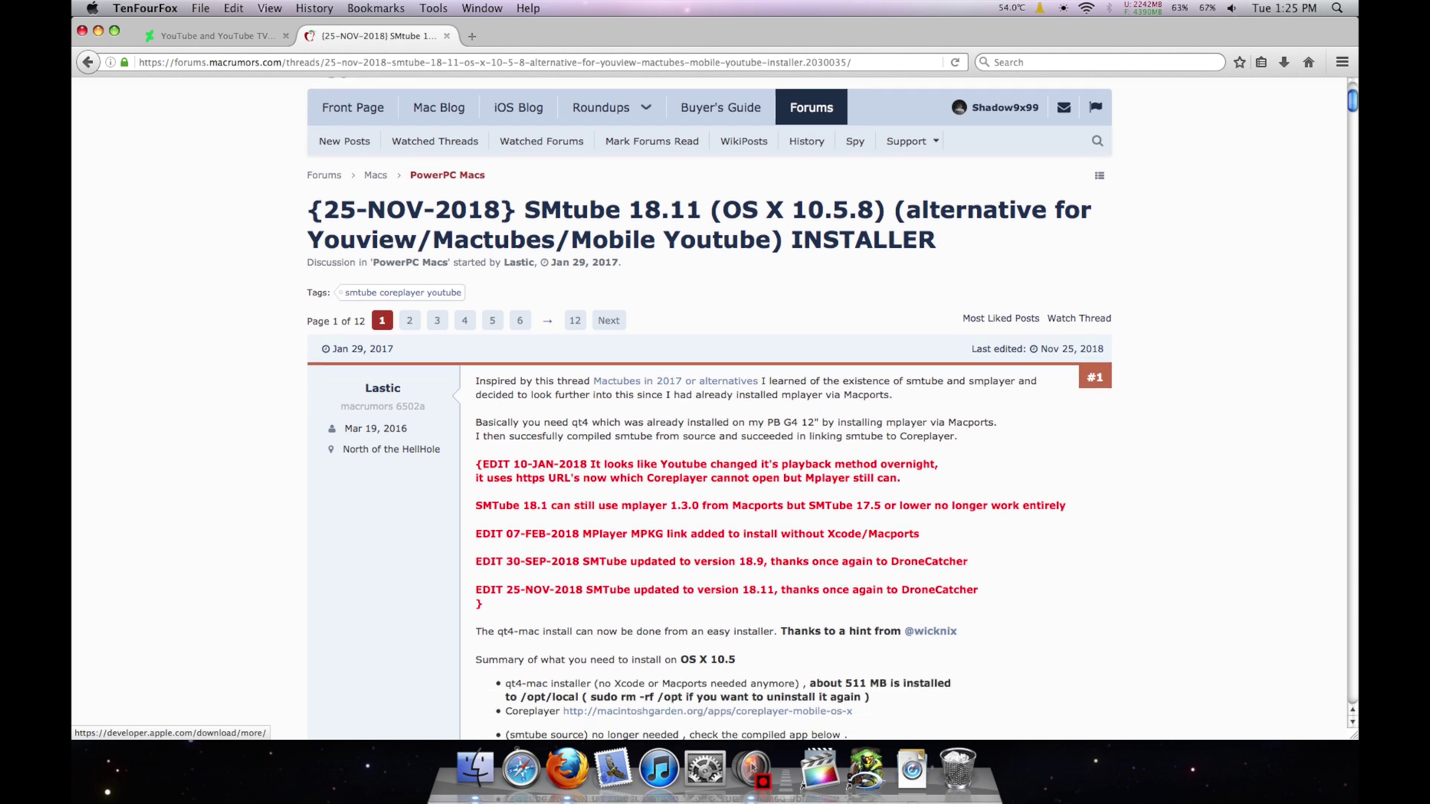
{"action": "scroll", "coordinate": [710, 408], "scroll_direction": "down", "scroll_amount": 4}
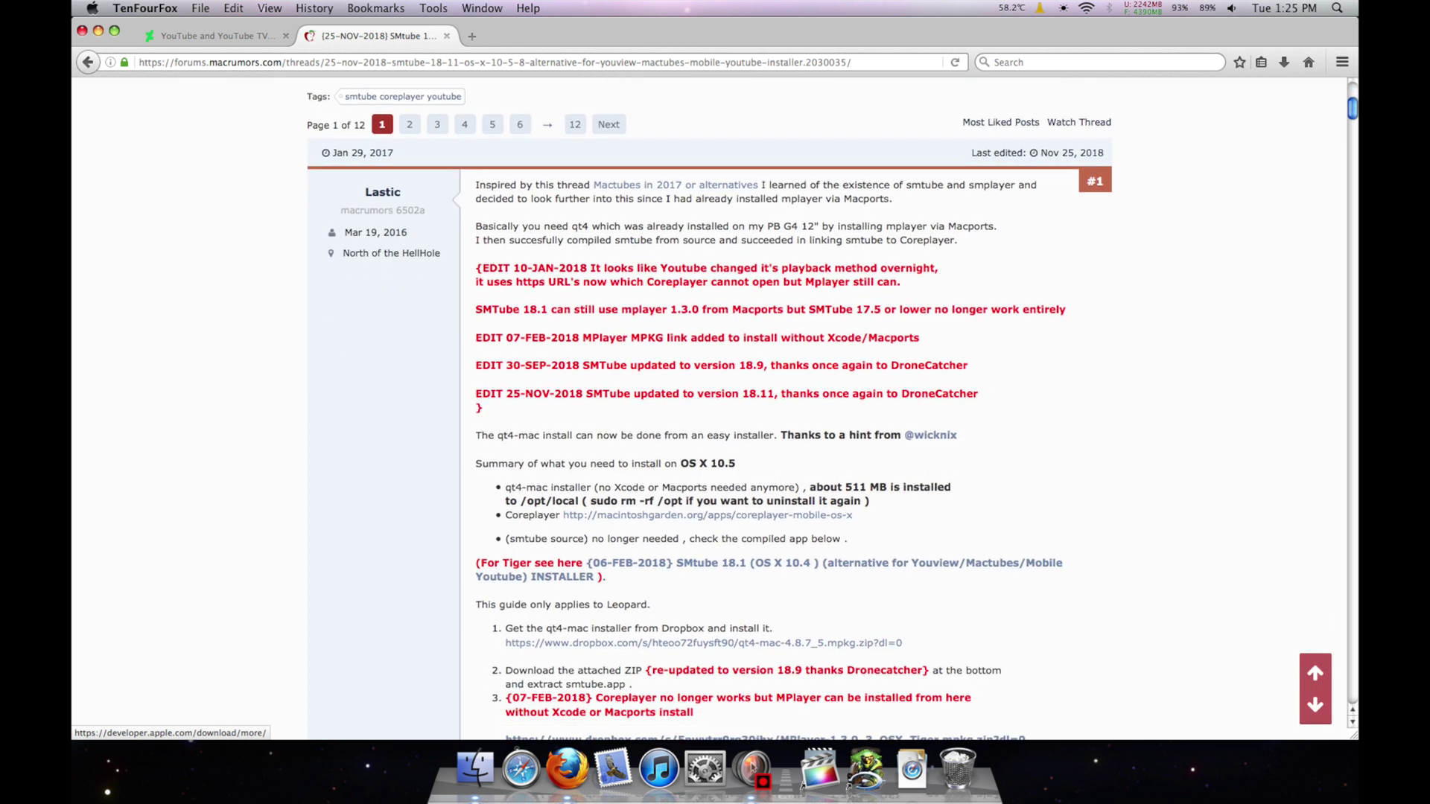
{"action": "scroll", "coordinate": [709, 408], "scroll_direction": "down", "scroll_amount": 4}
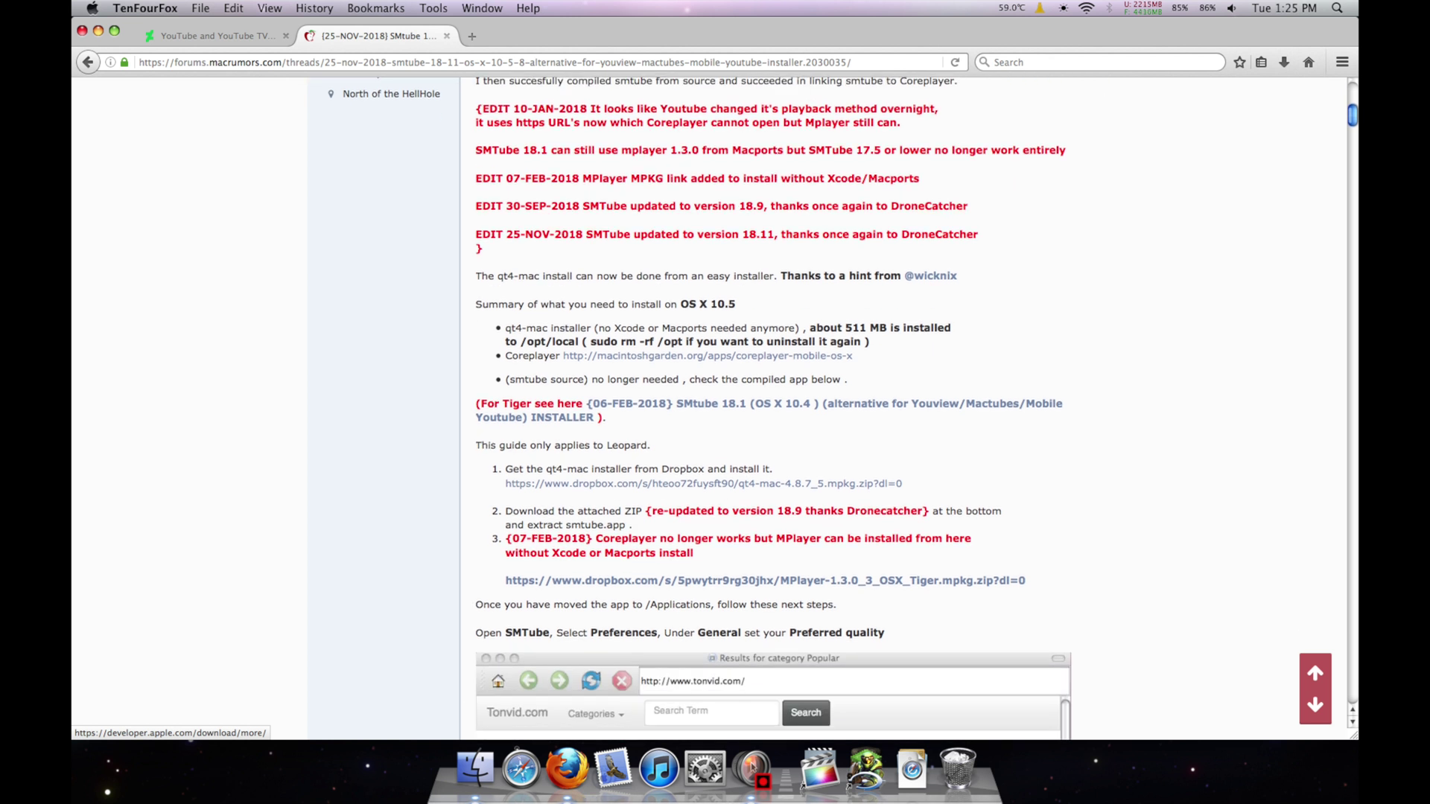
{"action": "scroll", "coordinate": [710, 408], "scroll_direction": "down", "scroll_amount": 1}
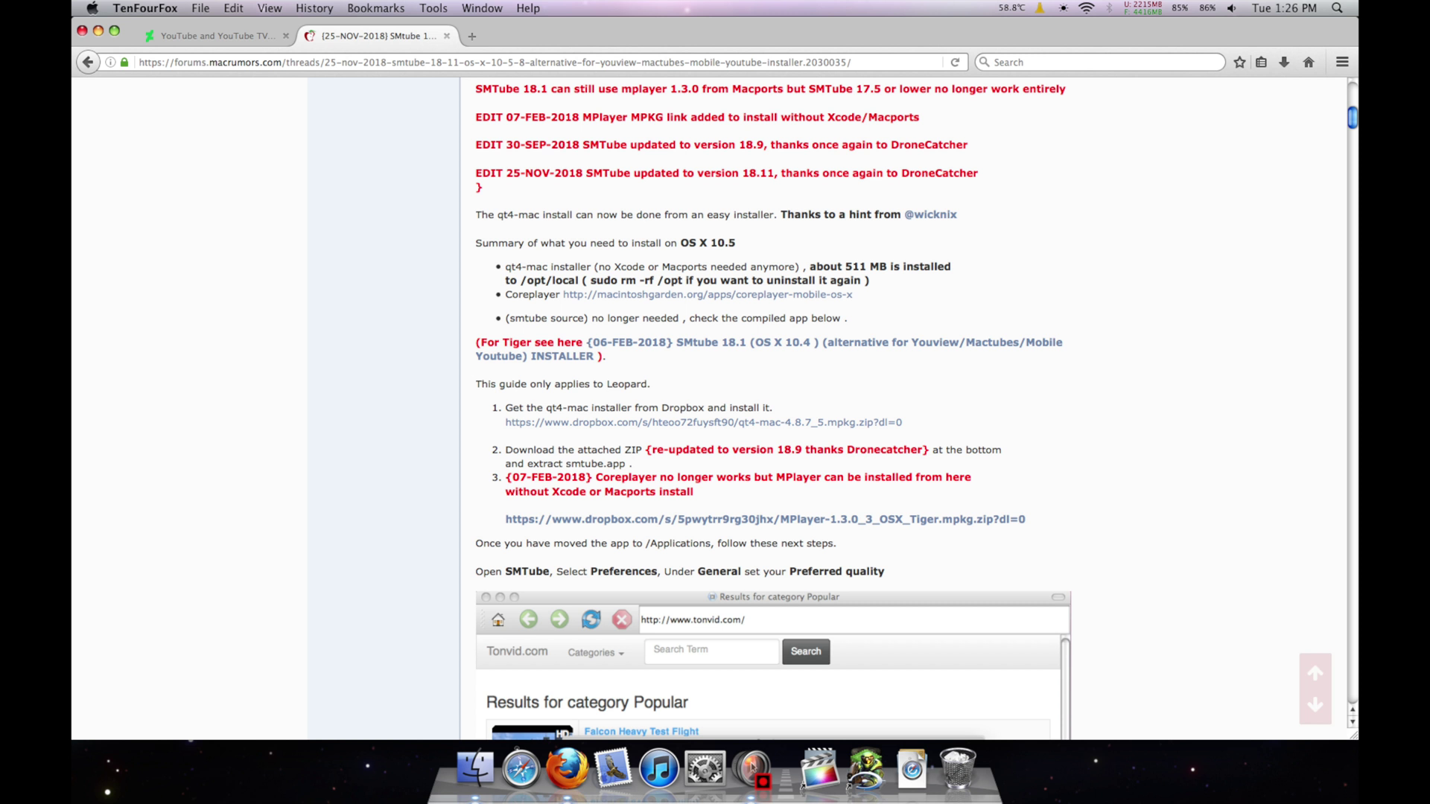
{"action": "middle_click", "coordinate": [703, 423]}
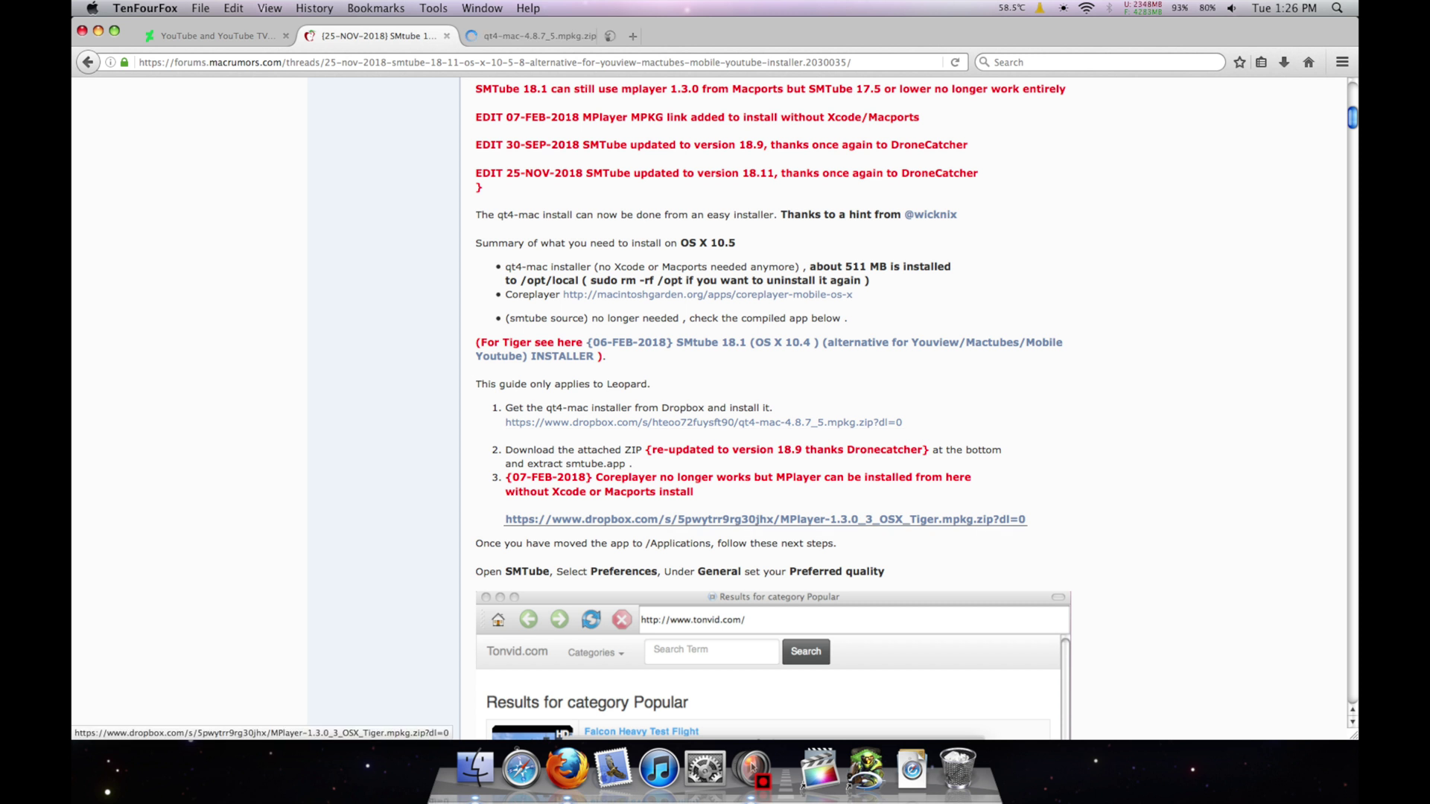
{"action": "middle_click", "coordinate": [745, 519]}
Download the attached smtube 18_11-OSX_10.5.zip from the end of the thread's first post.
{"action": "scroll", "coordinate": [745, 519], "scroll_direction": "down", "scroll_amount": 20}
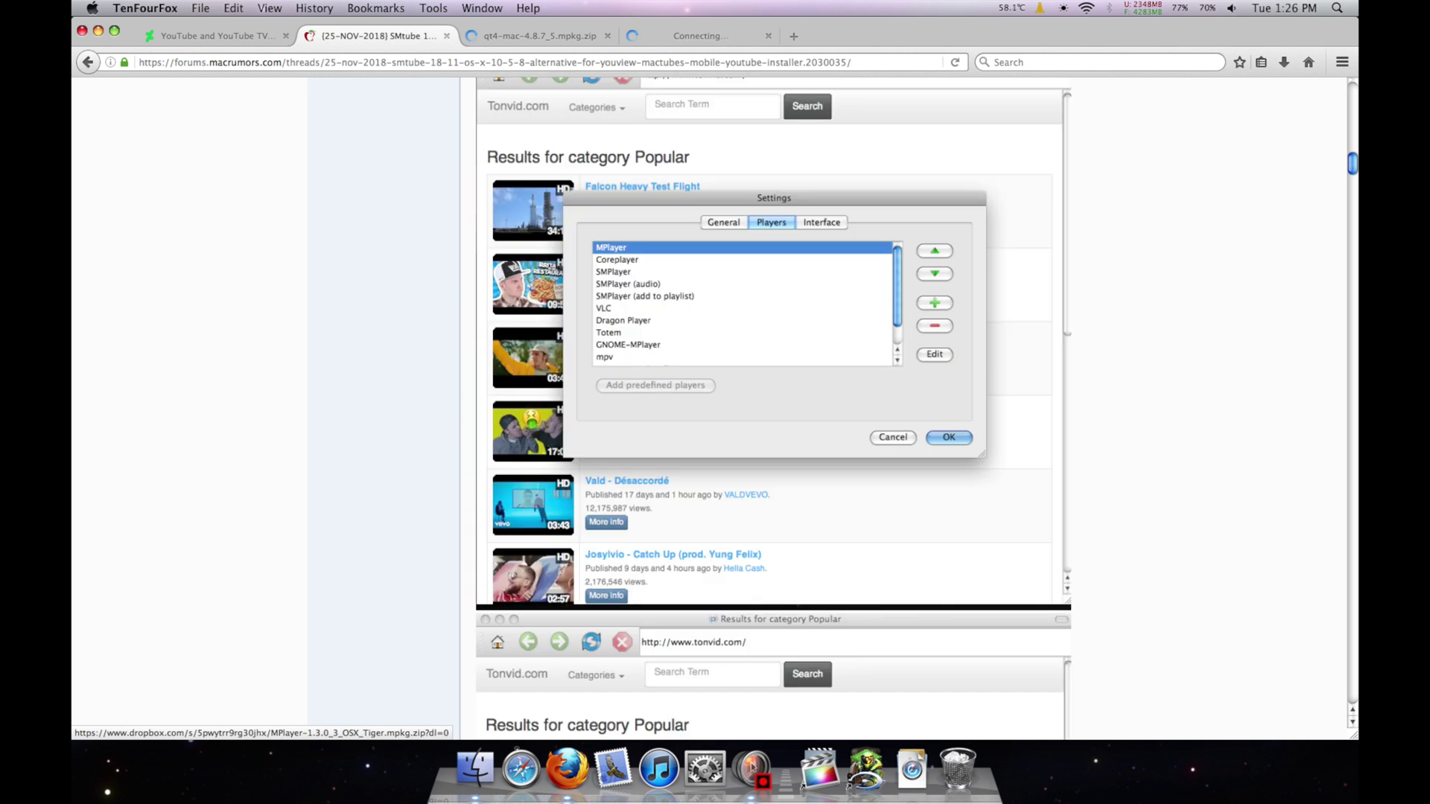
{"action": "scroll", "coordinate": [775, 410], "scroll_direction": "down", "scroll_amount": 20}
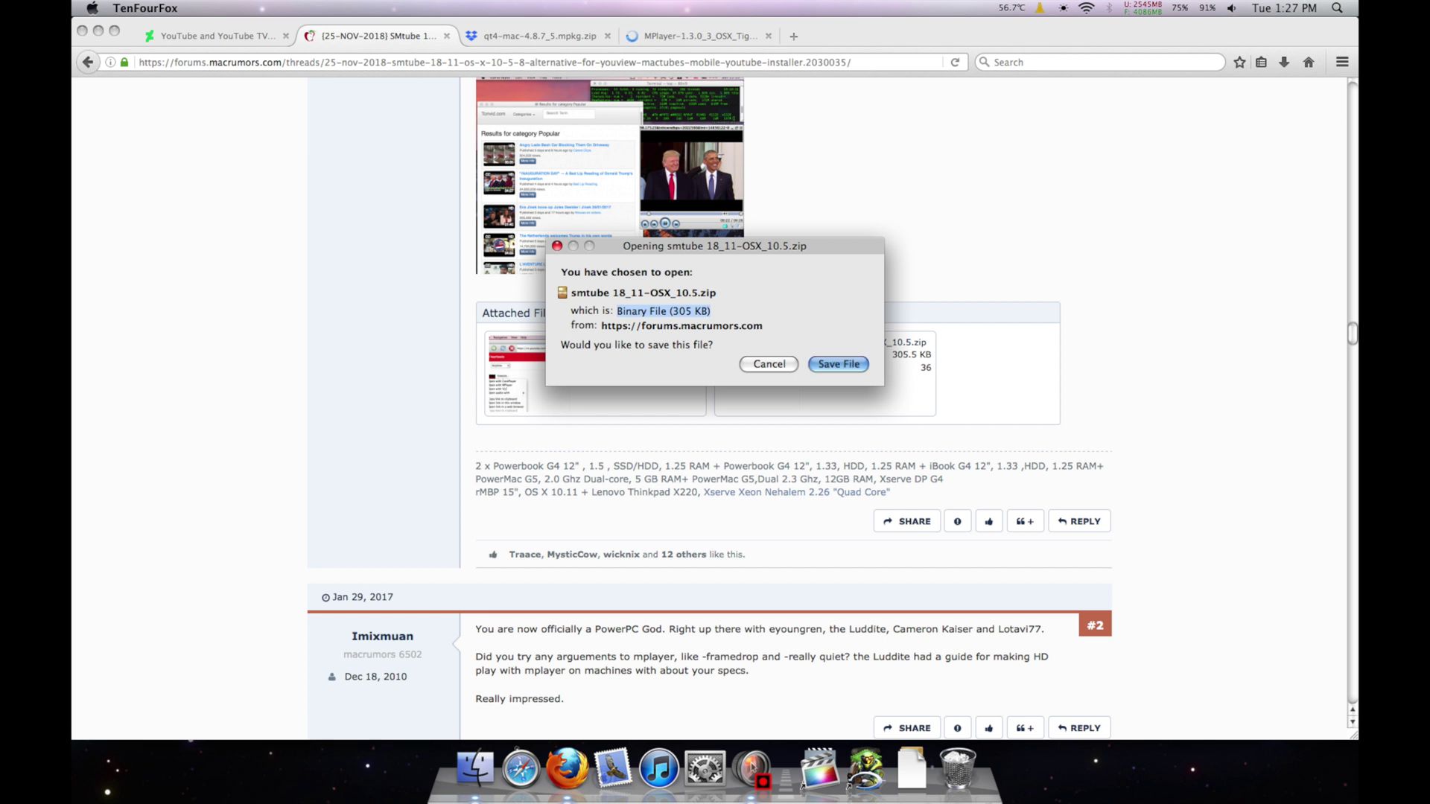
{"action": "key", "text": "Return"}
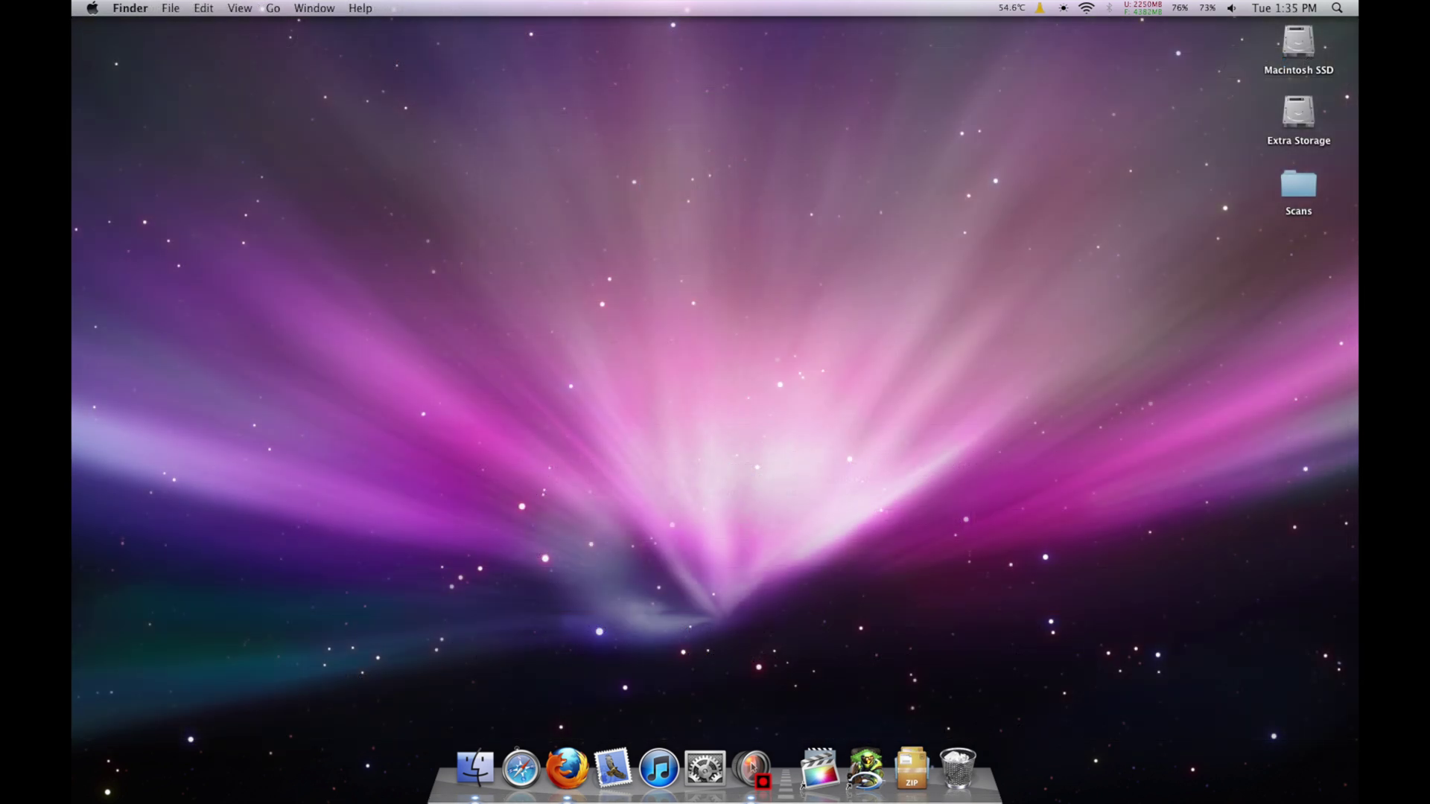
Open the Downloads folder in Finder and extract the MPlayer, qt4-mac and smtube zip archives.
{"action": "left_click", "coordinate": [911, 767]}
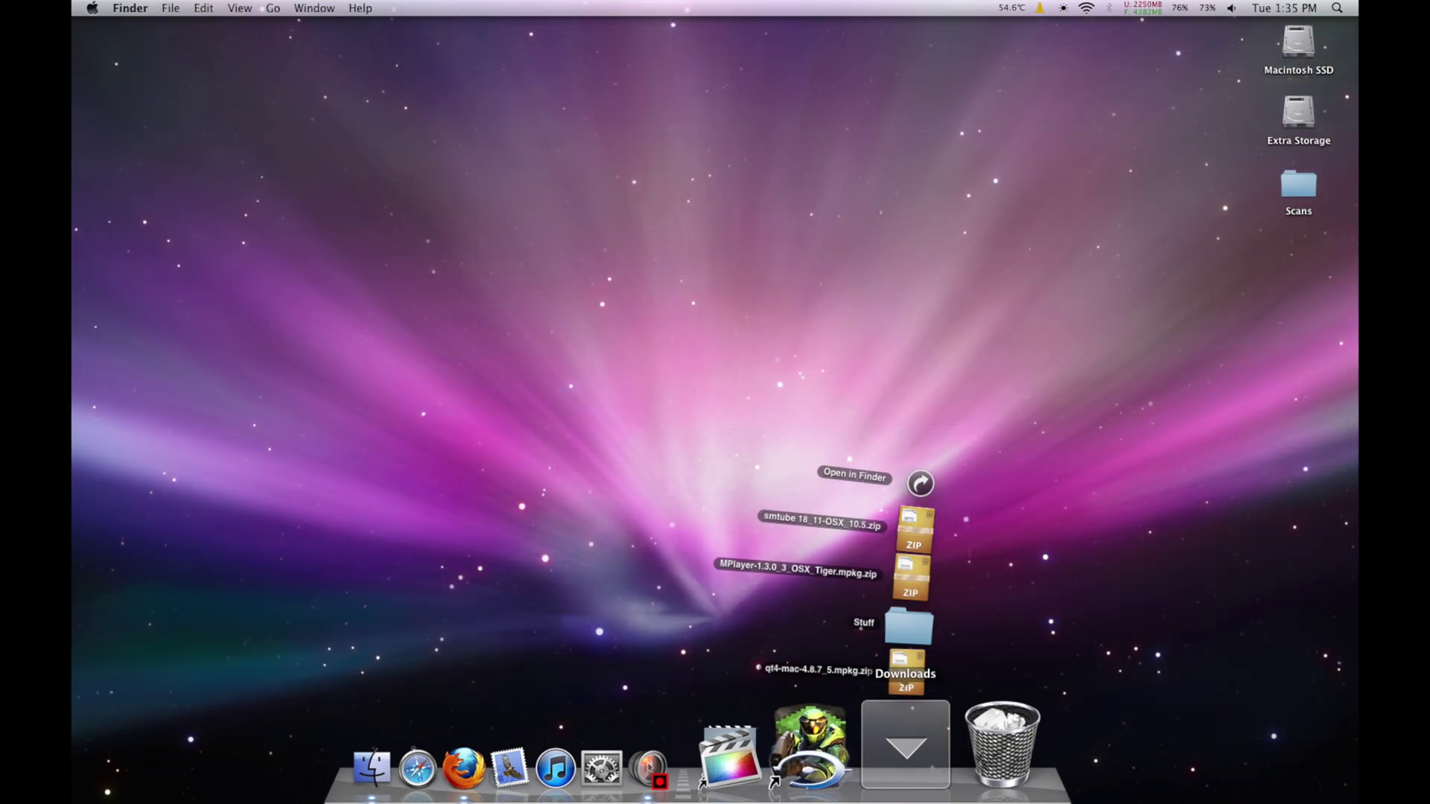
{"action": "left_click", "coordinate": [955, 475]}
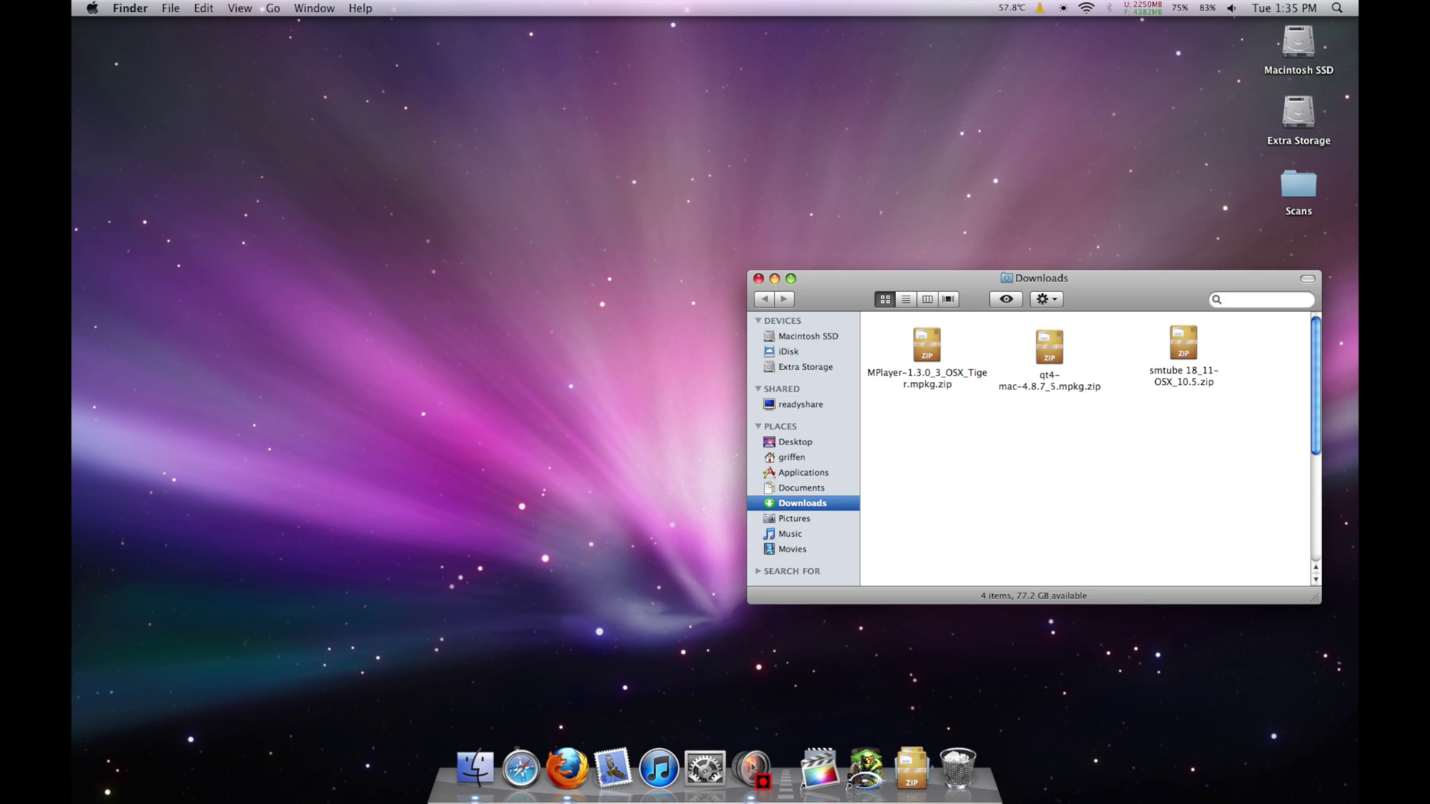
{"action": "left_click", "coordinate": [926, 344]}
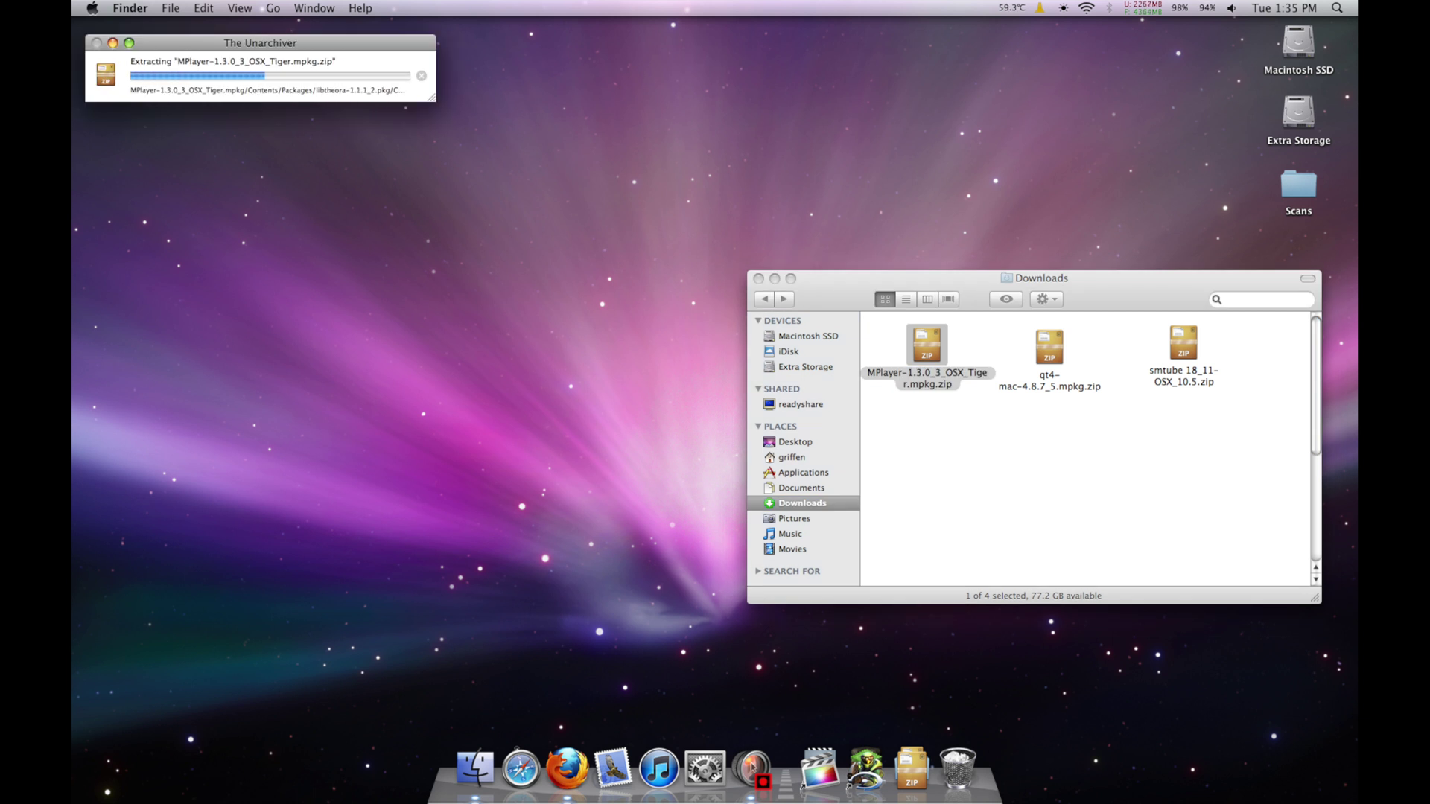
{"action": "double_click", "coordinate": [1049, 346]}
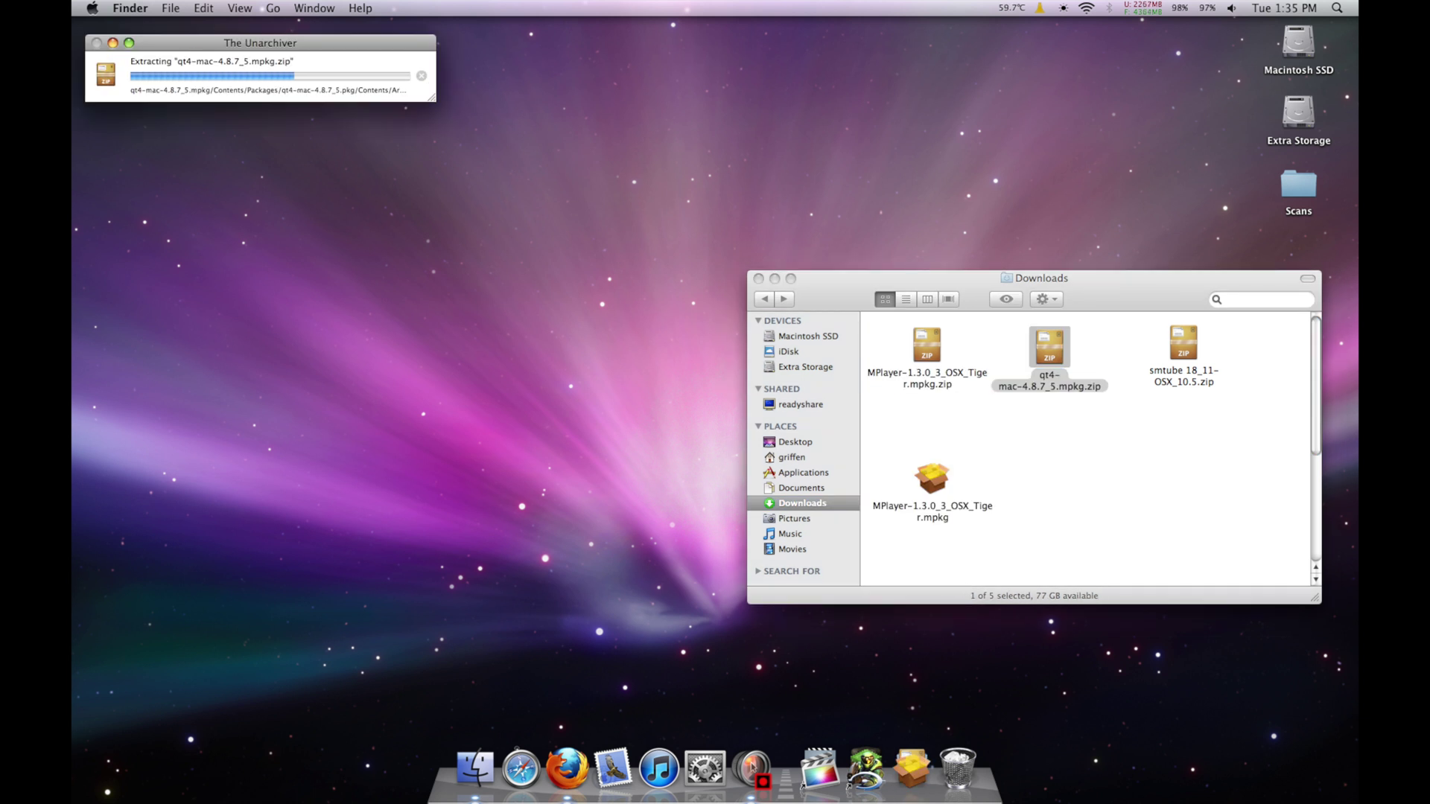
{"action": "double_click", "coordinate": [1184, 344]}
Install the qt4-mac-4.8.7_5.mpkg package on the startup disk, authorising it with the account password, and close the installer.
{"action": "double_click", "coordinate": [1069, 478]}
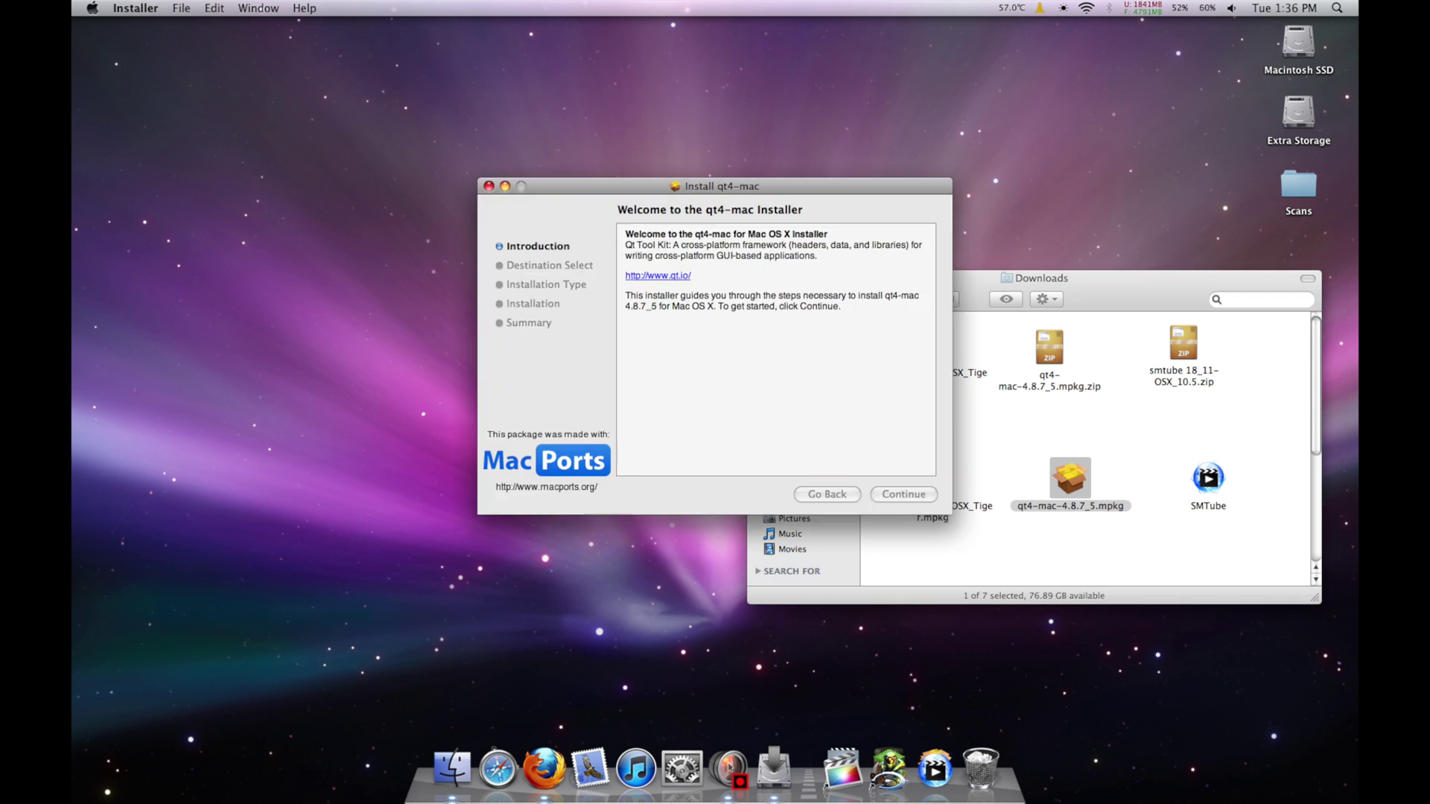
{"action": "key", "text": "Return"}
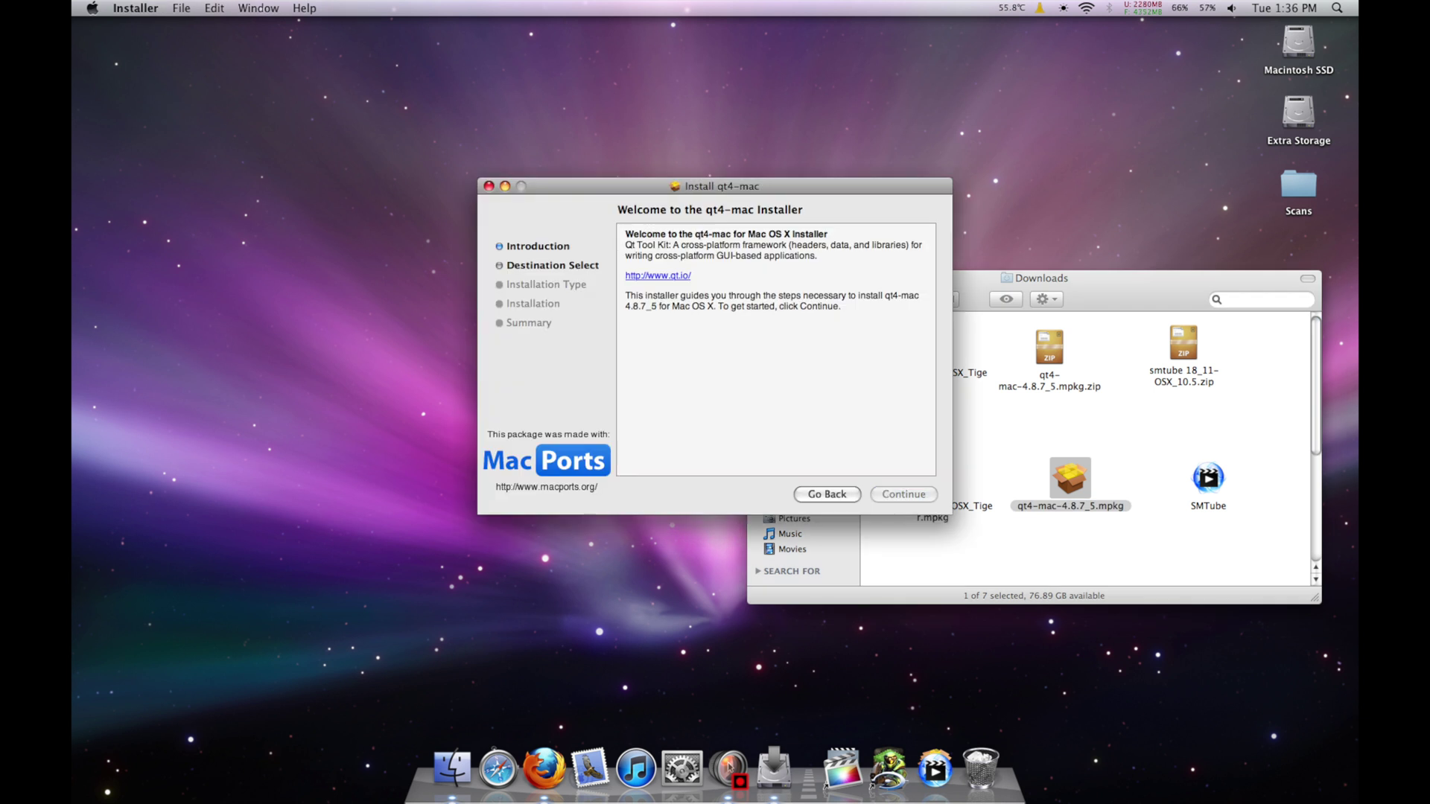
{"action": "key", "text": "Return"}
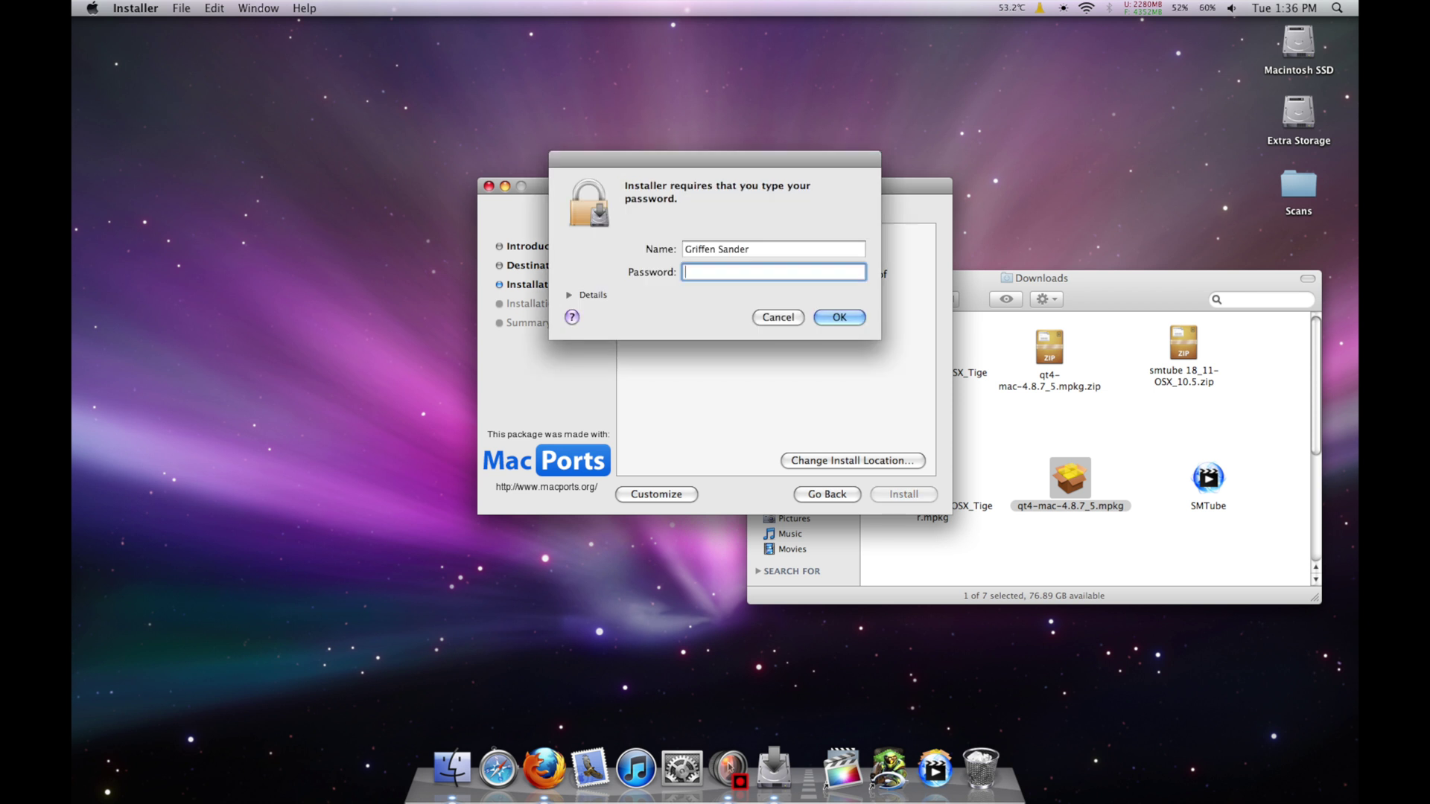
{"action": "type", "text": "*****"}
{"action": "key", "text": "Return"}
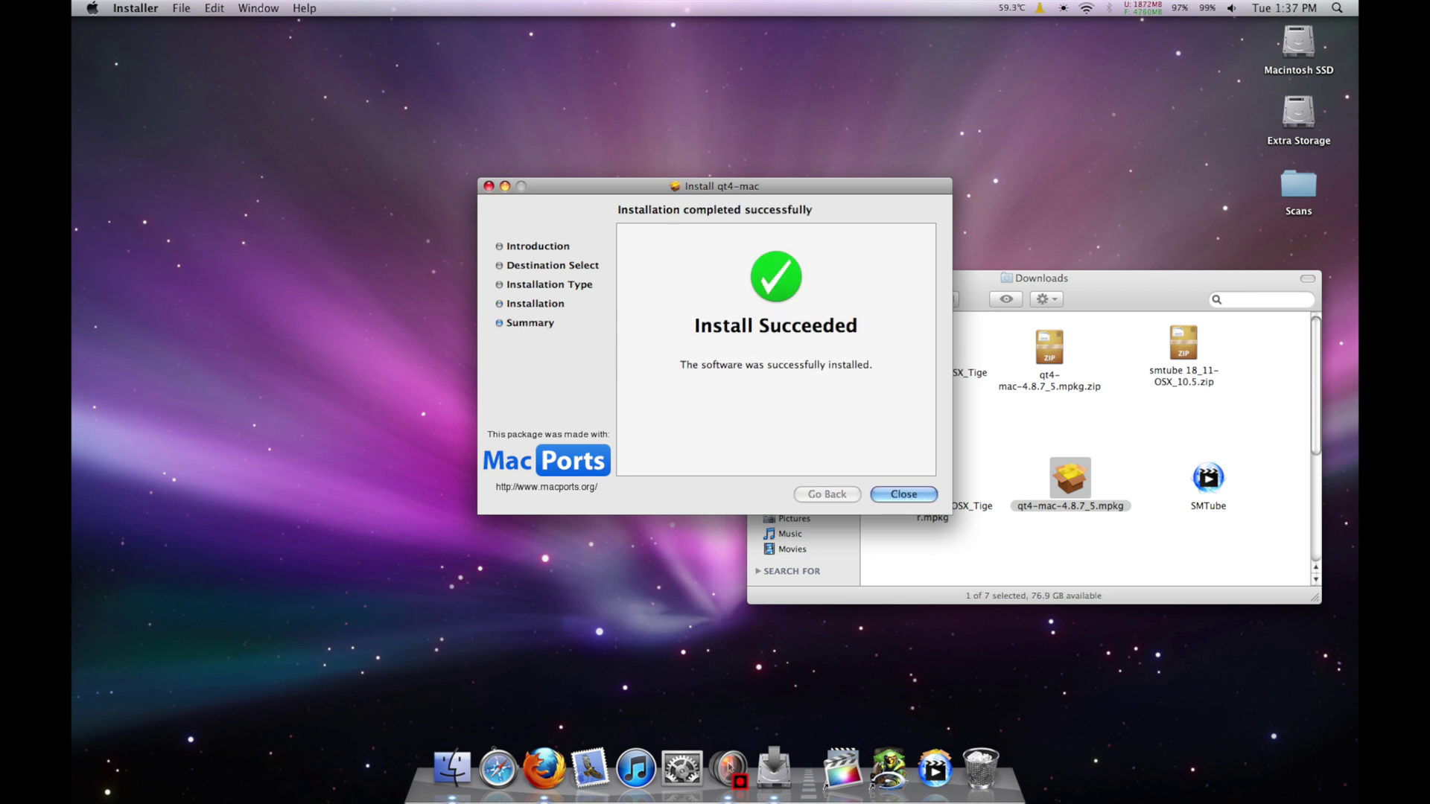
{"action": "key", "text": "Return"}
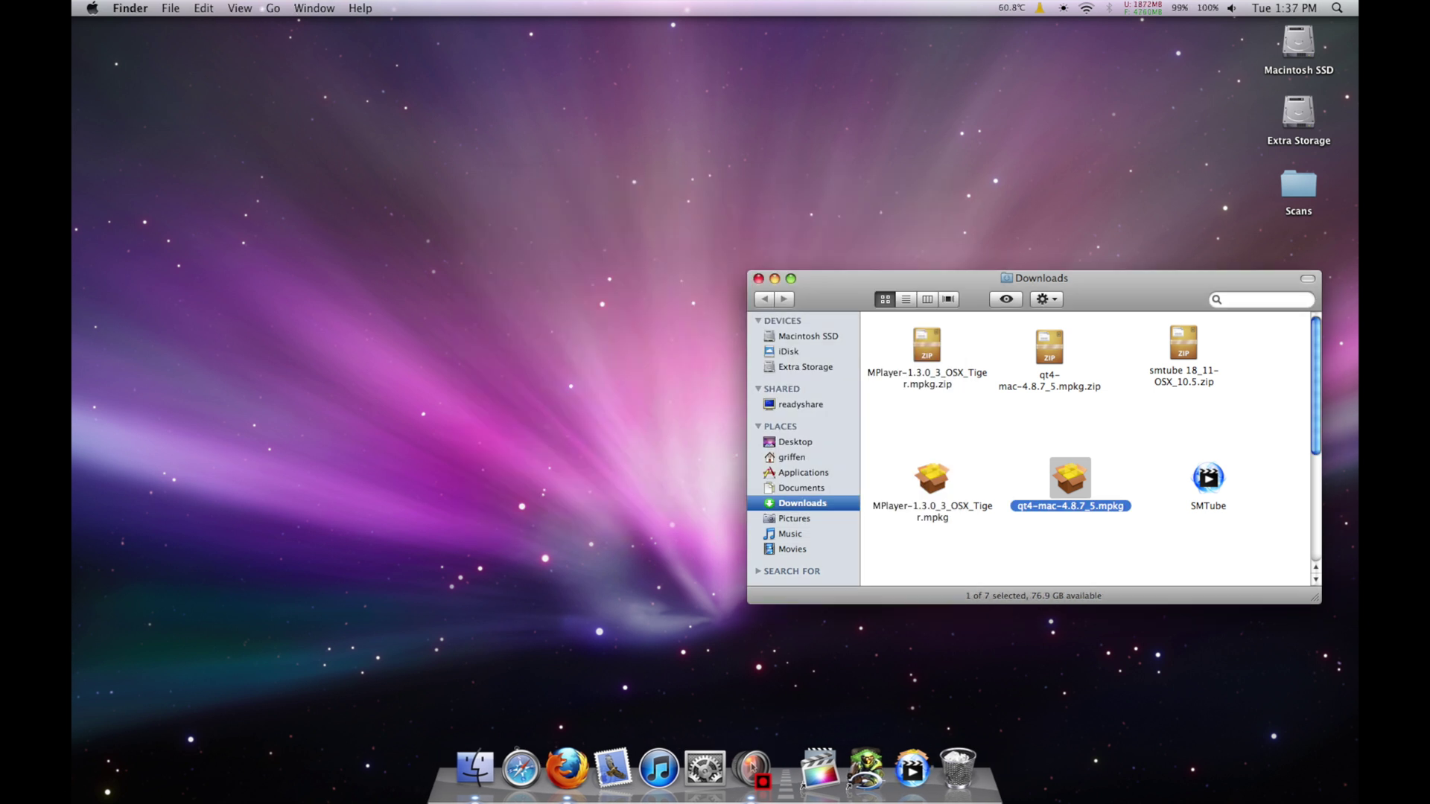
Install the MPlayer-1.3.0_3_OSX_Tiger.mpkg package with the standard installation, authorising it with the account password.
{"action": "double_click", "coordinate": [932, 478]}
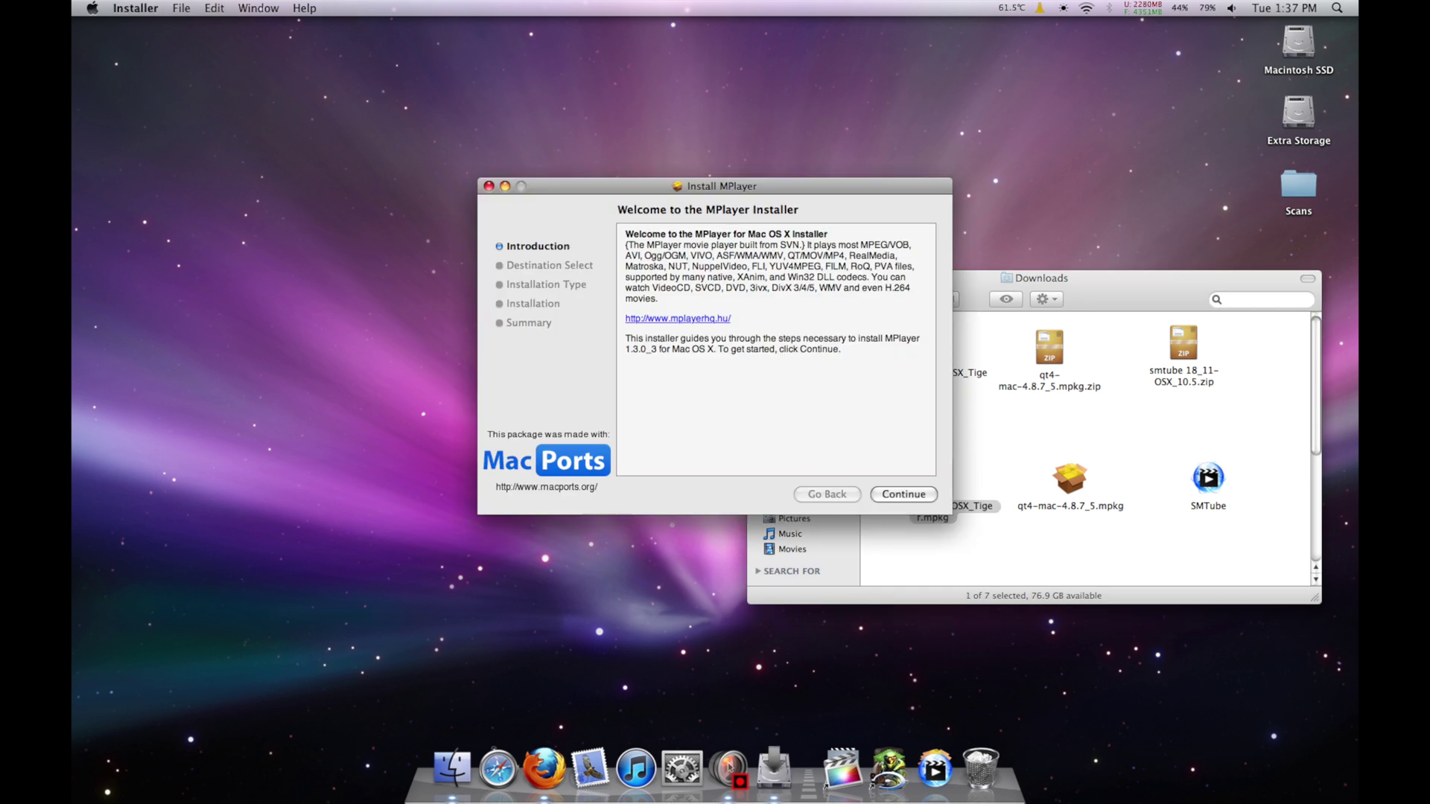
{"action": "key", "text": "Return"}
{"action": "key", "text": "Return"}
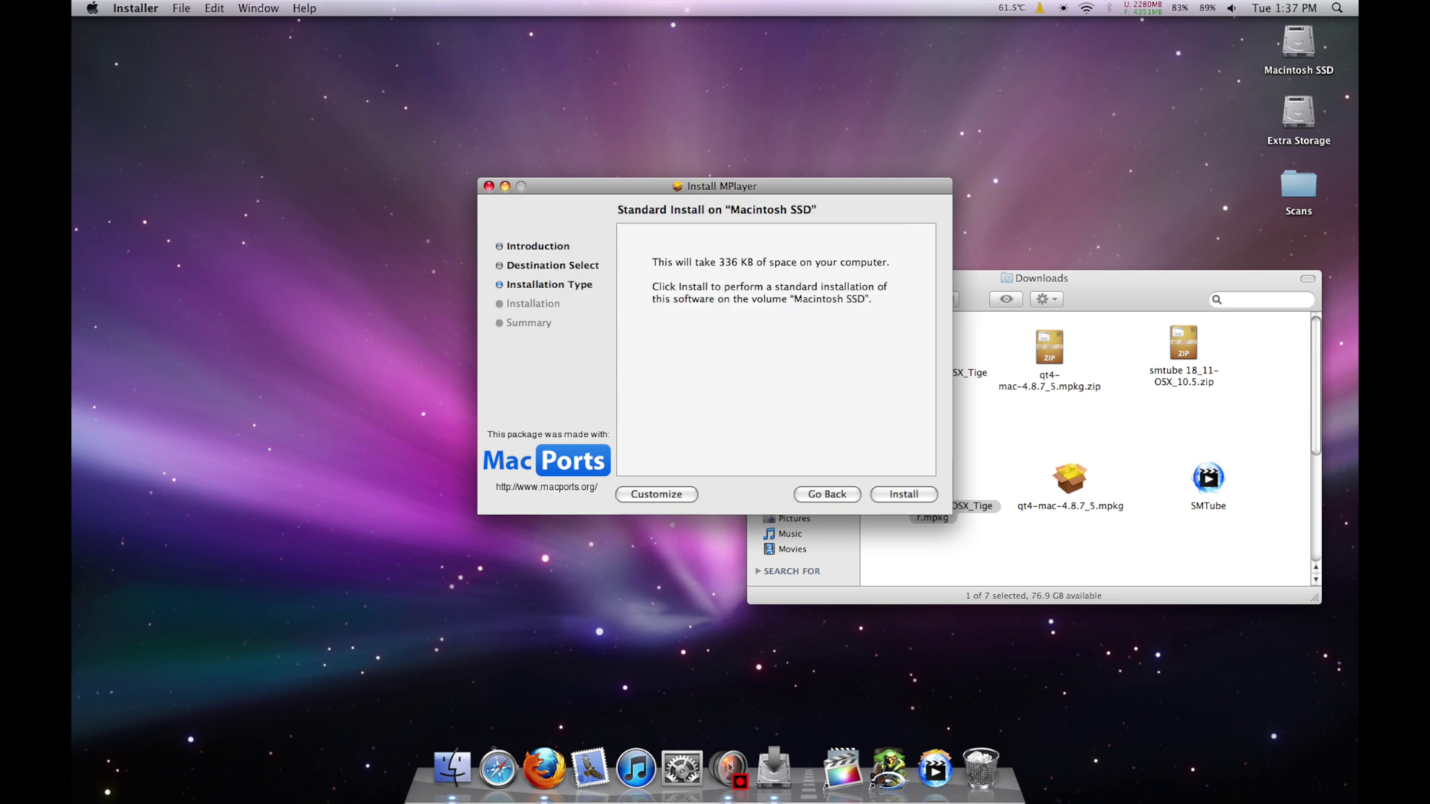
{"action": "key", "text": "Return"}
{"action": "type", "text": "•••••••"}
{"action": "key", "text": "Return"}
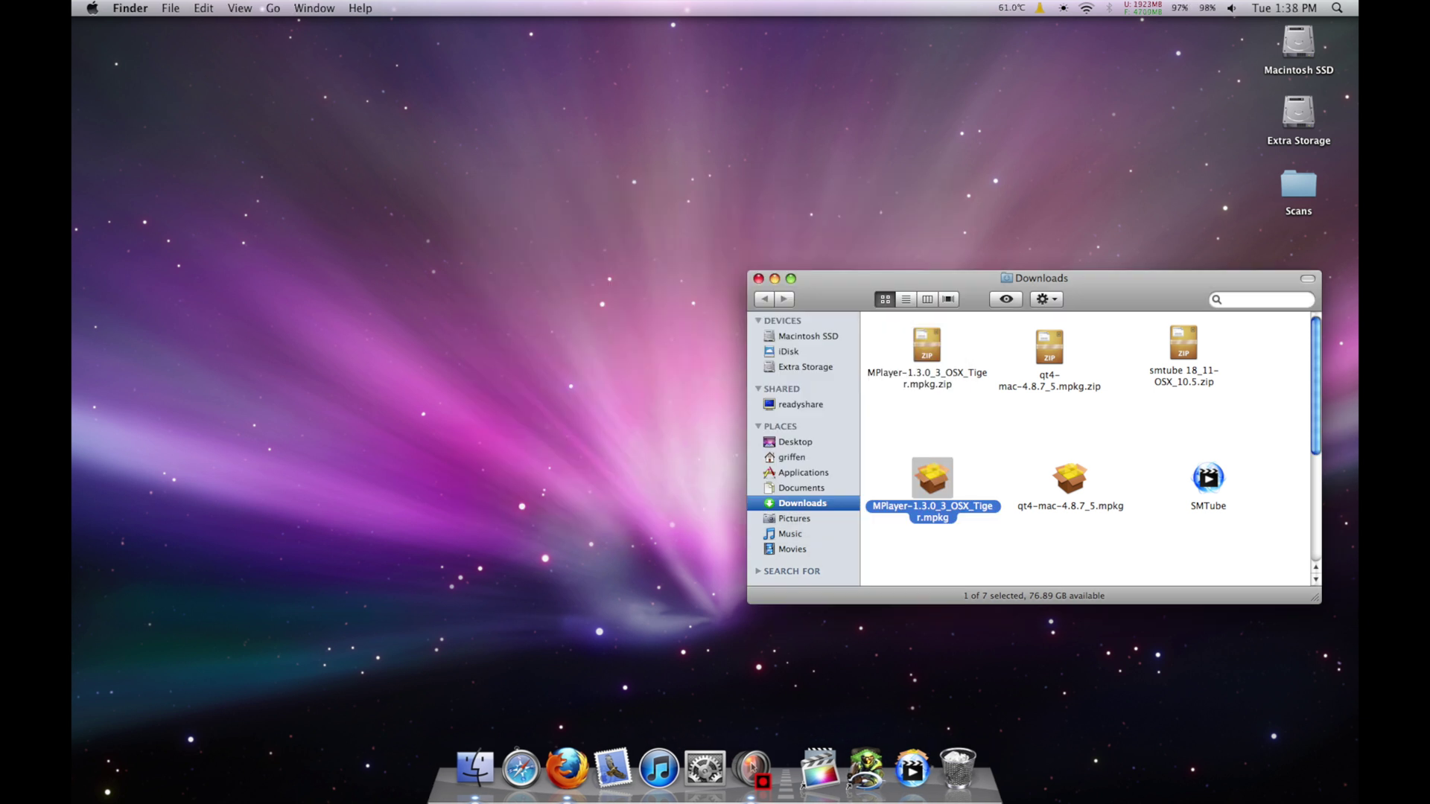
Move SMTube from Downloads into the Applications folder and launch it from there.
{"action": "left_click", "coordinate": [1207, 478]}
{"action": "left_click_drag", "start_coordinate": [1208, 481], "coordinate": [794, 472]}
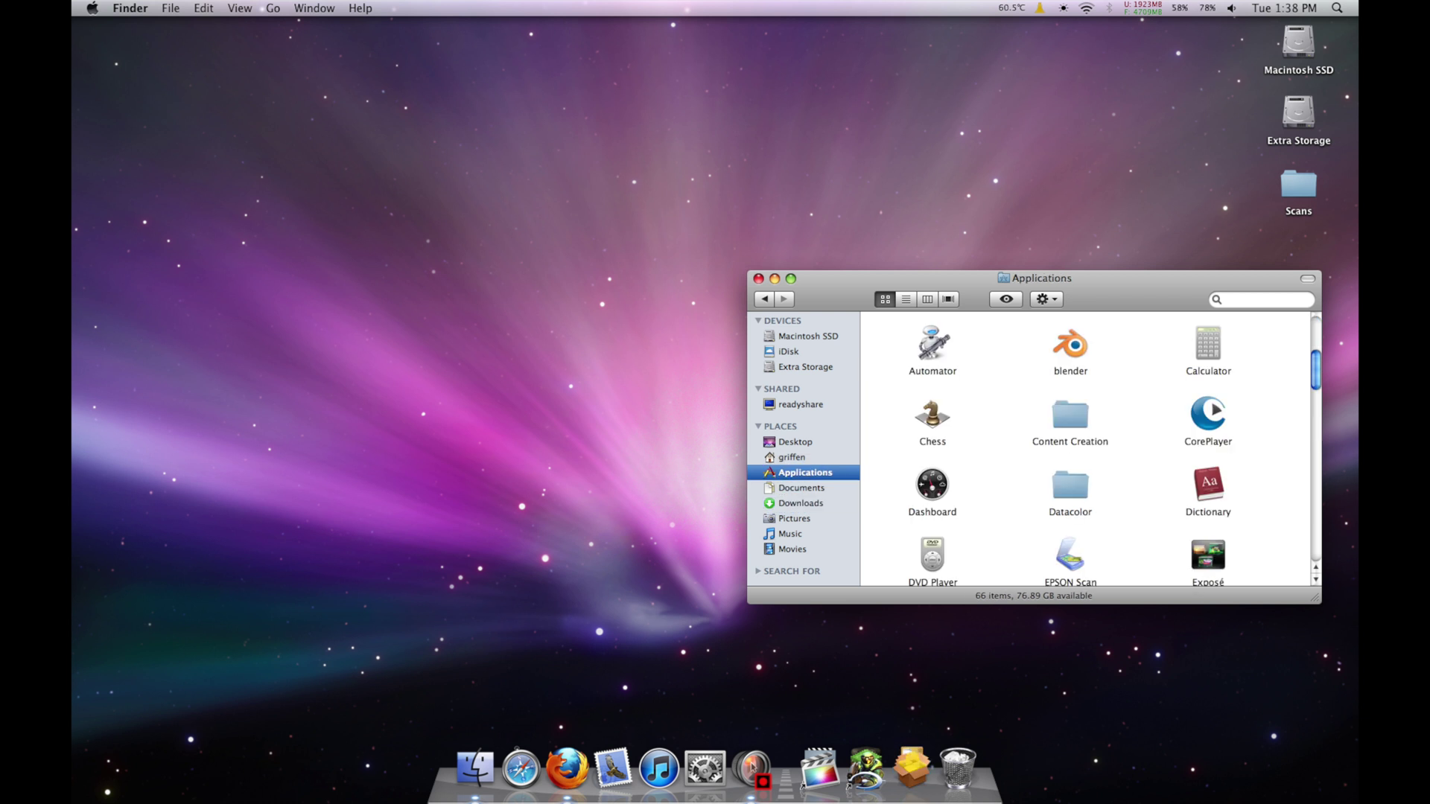
{"action": "scroll", "coordinate": [1088, 447], "scroll_direction": "down", "scroll_amount": 8}
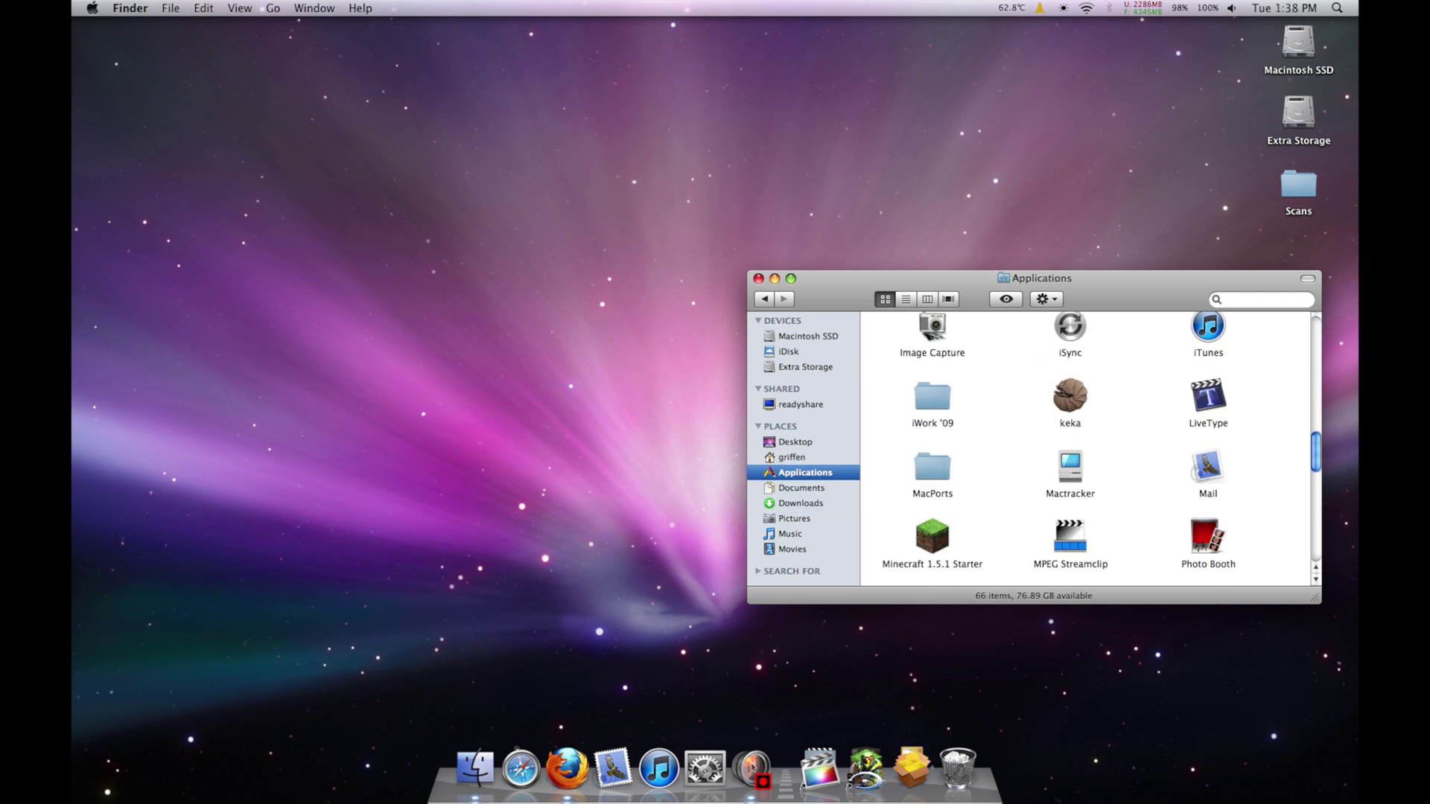
{"action": "scroll", "coordinate": [1087, 447], "scroll_direction": "down", "scroll_amount": 10}
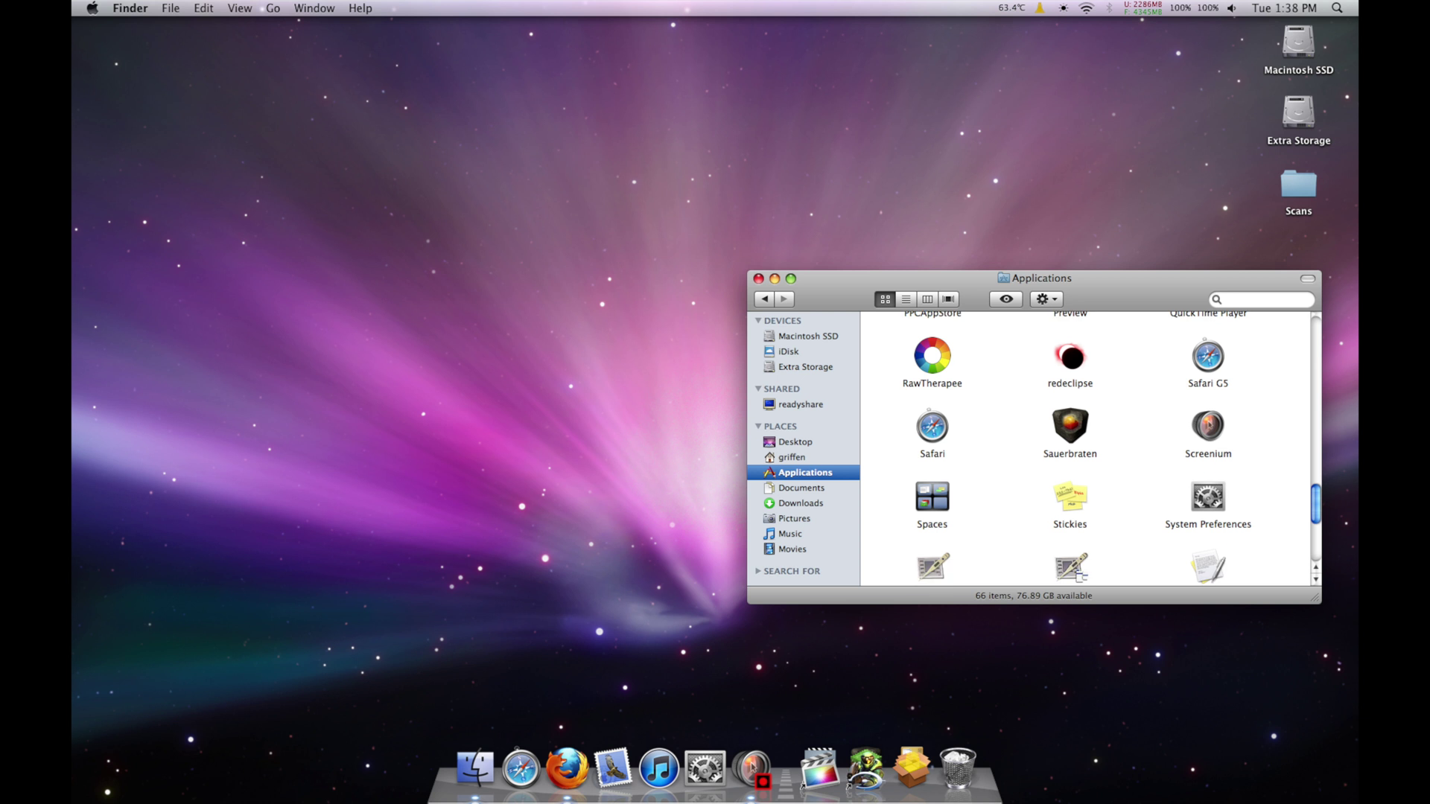
{"action": "scroll", "coordinate": [1087, 447], "scroll_direction": "down", "scroll_amount": 6}
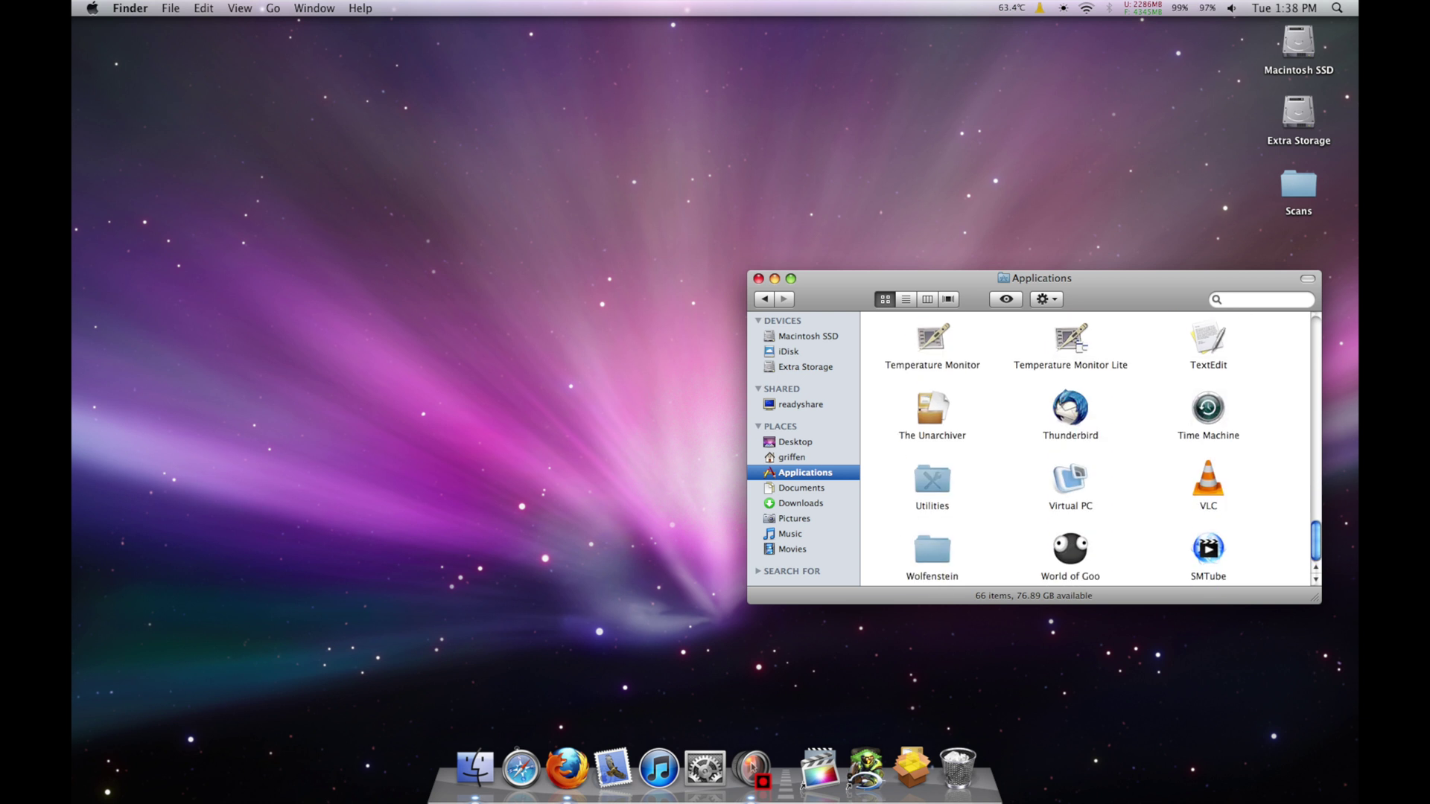
{"action": "double_click", "coordinate": [1208, 549]}
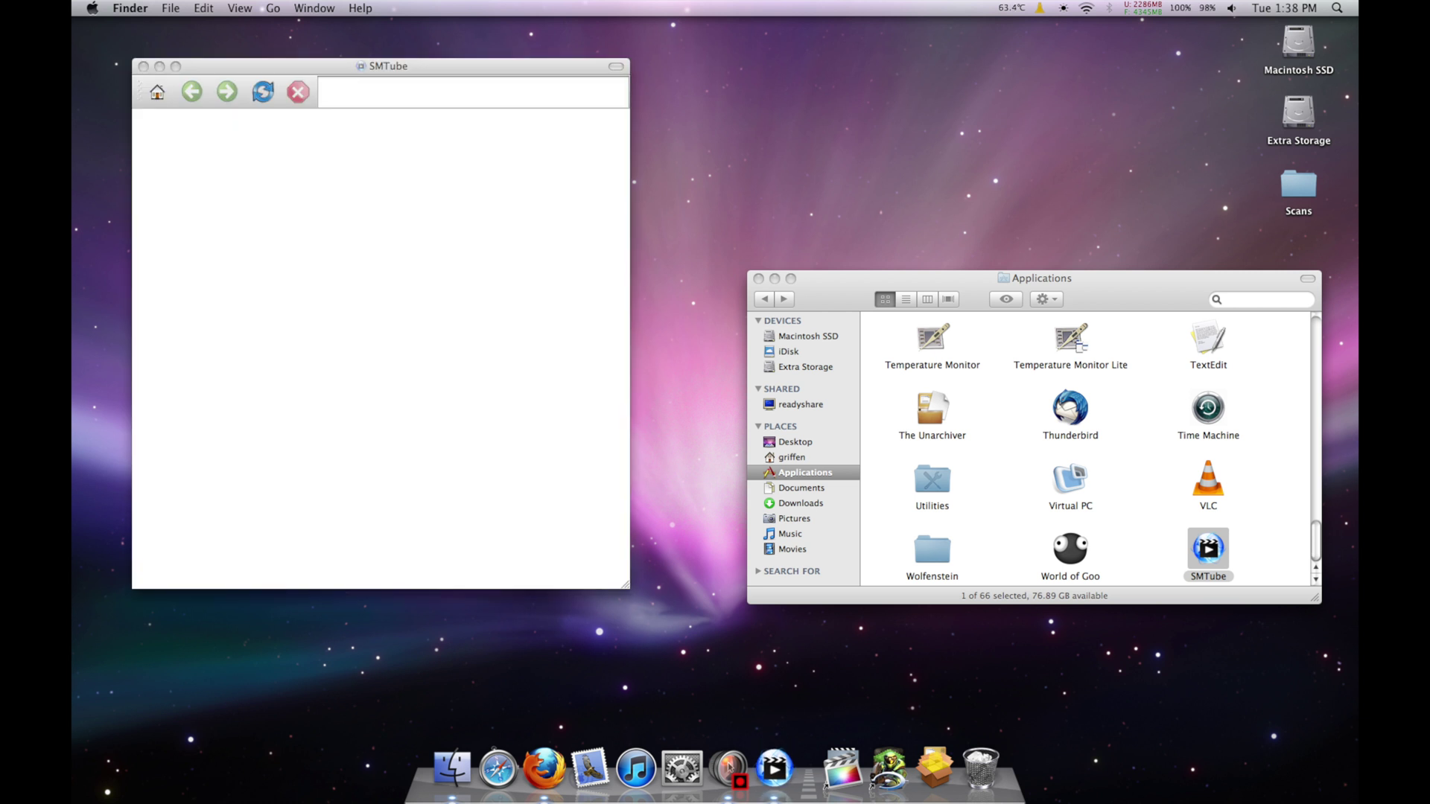
In the SMTube preferences, edit the MPlayer player entry to use Default preferred quality, keeping it in the Video menu.
{"action": "left_click", "coordinate": [133, 8]}
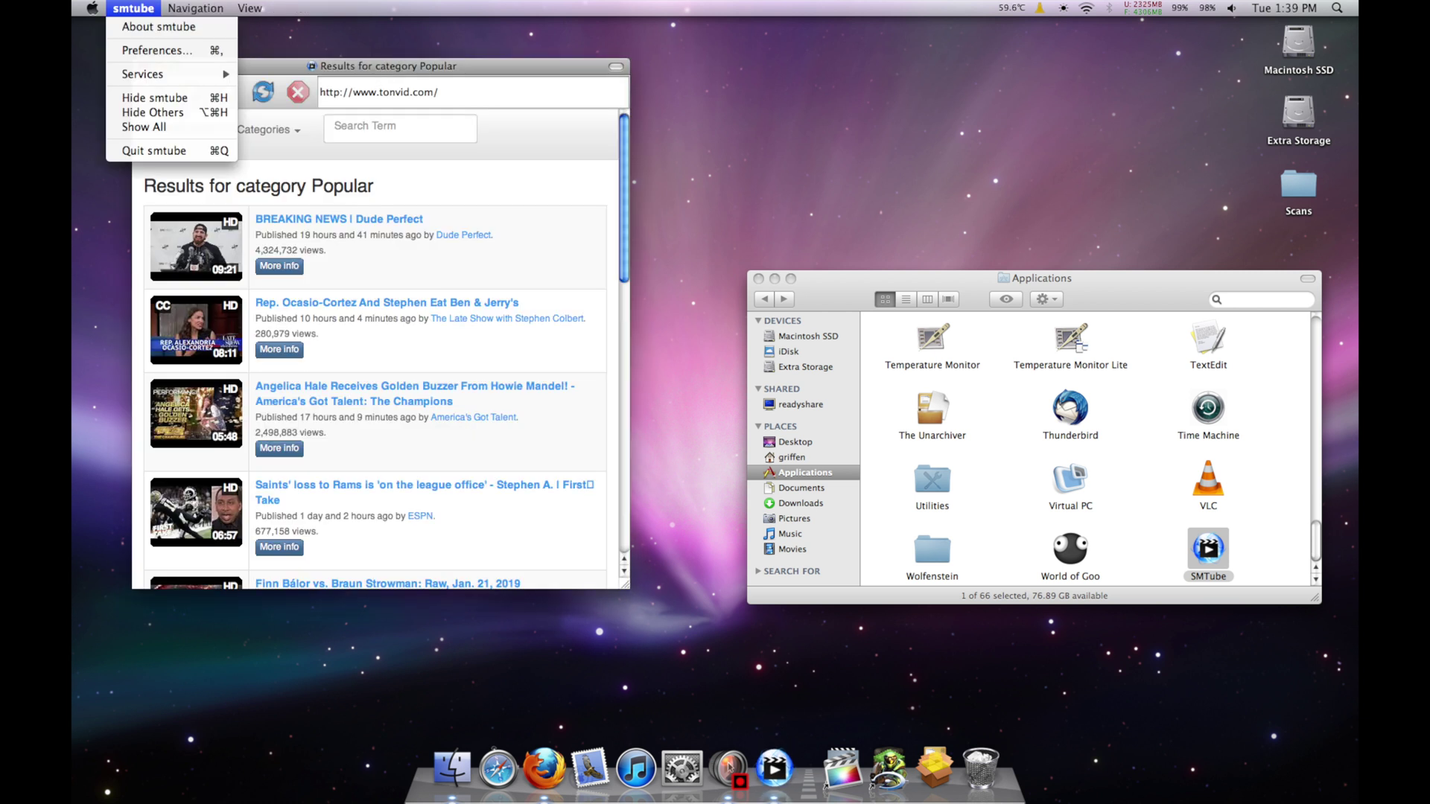
{"action": "left_click", "coordinate": [157, 50]}
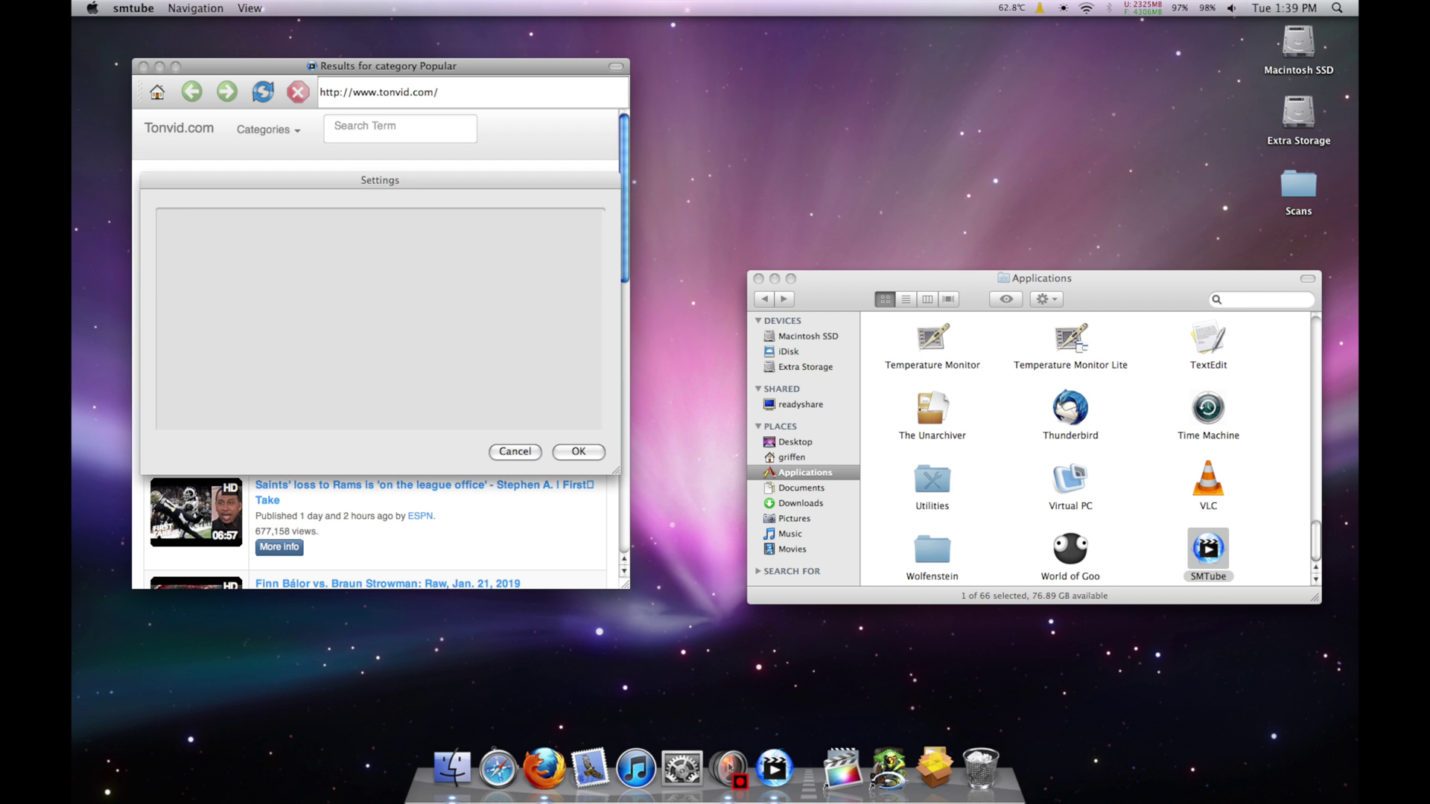
{"action": "left_click", "coordinate": [377, 208]}
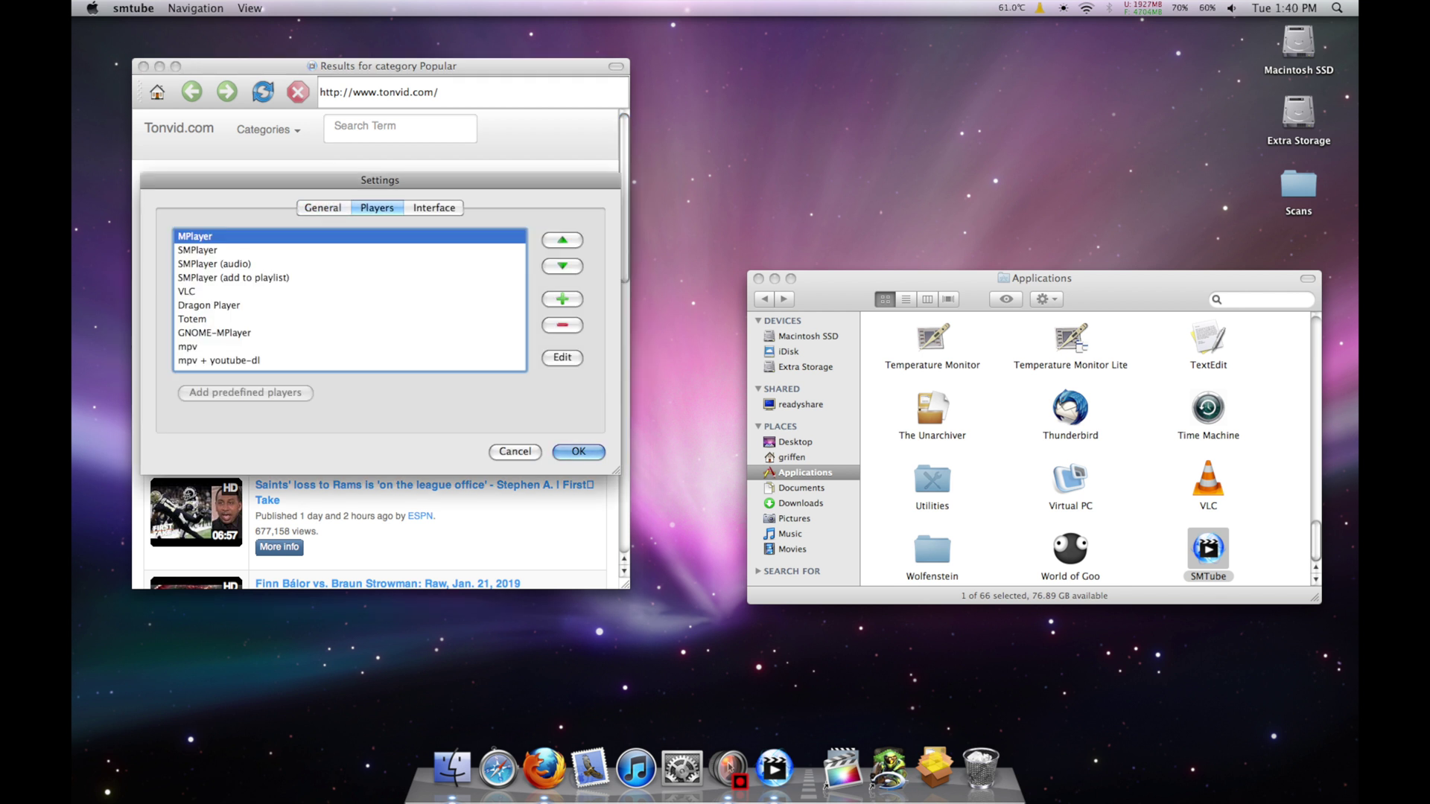
{"action": "left_click", "coordinate": [561, 358]}
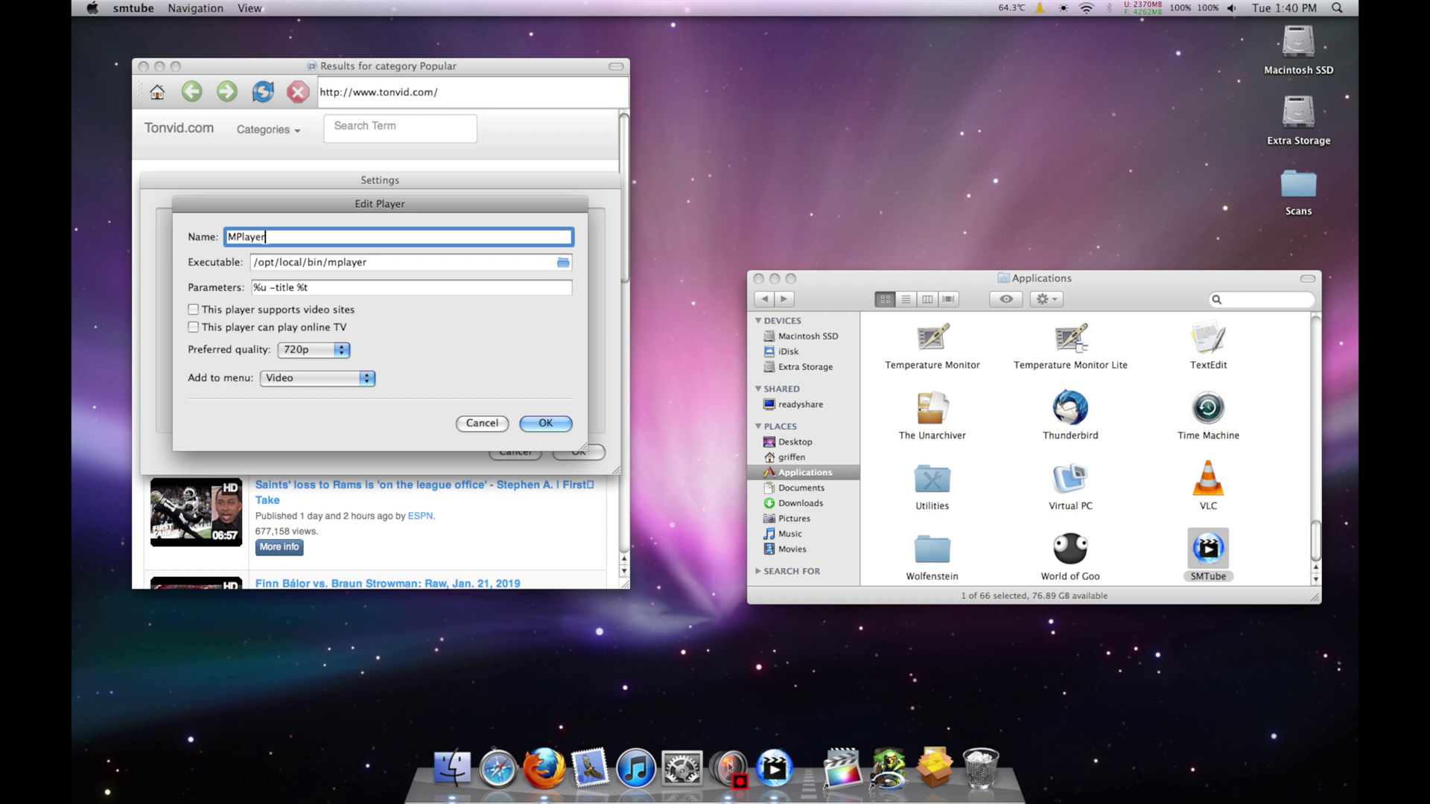
{"action": "left_click", "coordinate": [313, 350]}
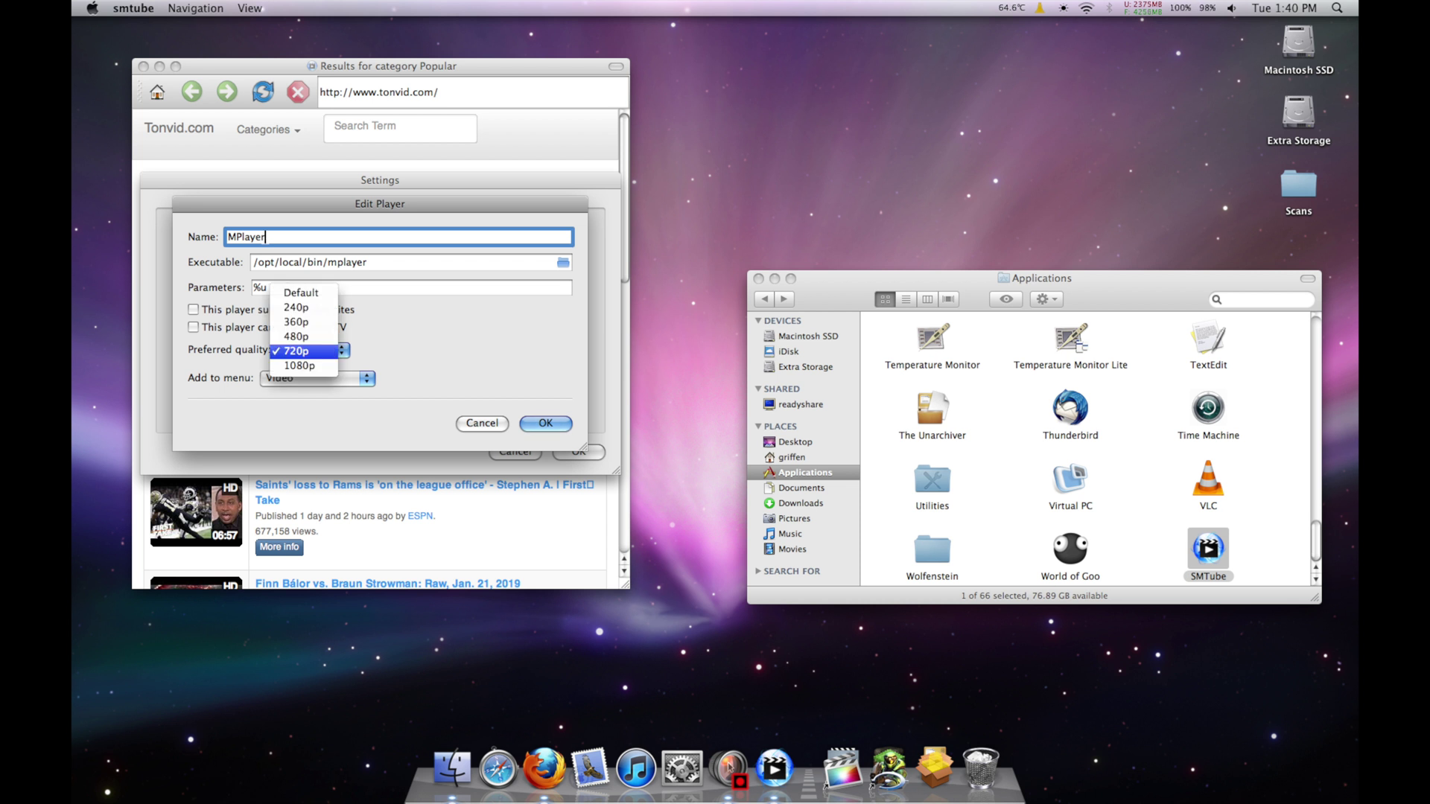
{"action": "key", "text": "Return"}
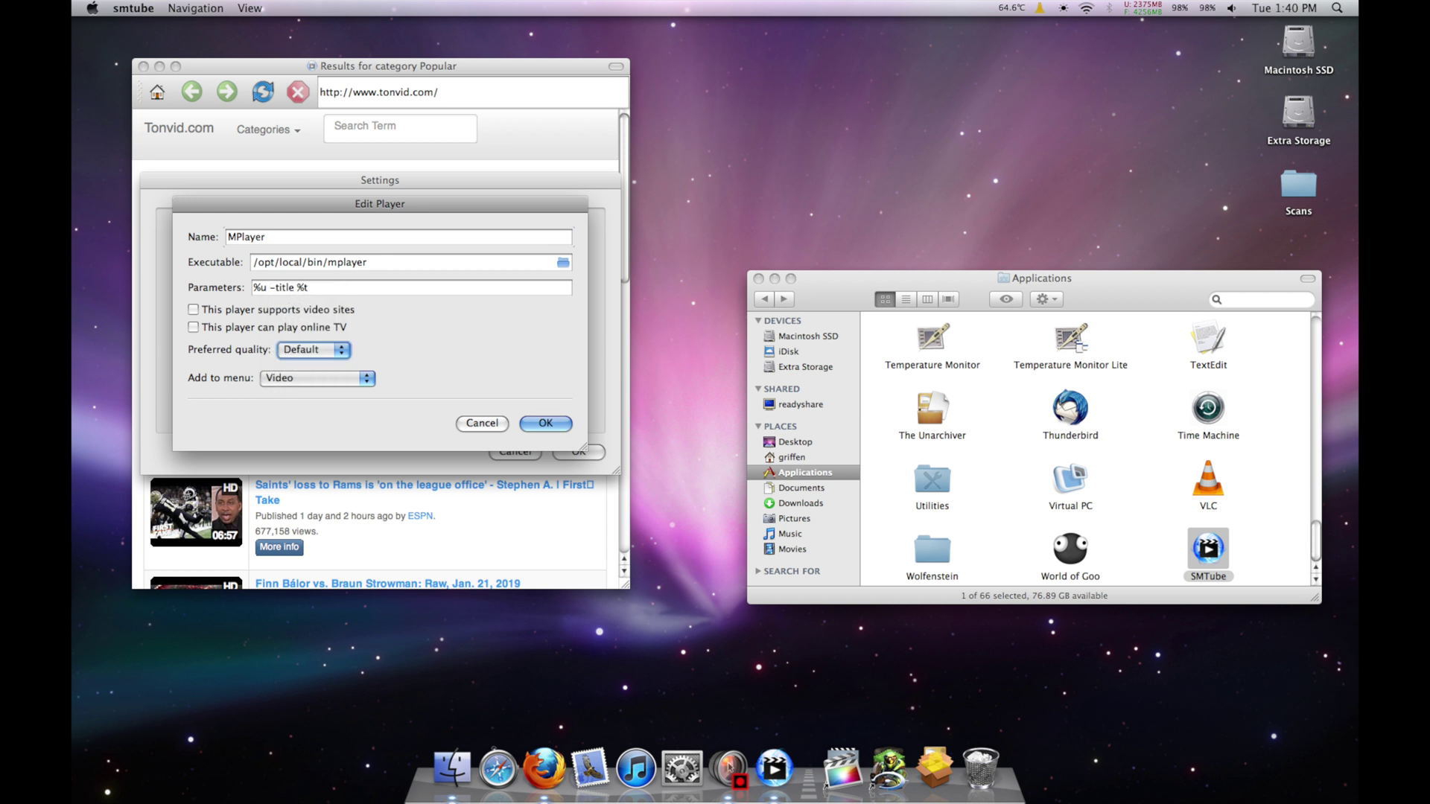
{"action": "left_click", "coordinate": [317, 379]}
{"action": "left_click", "coordinate": [318, 378]}
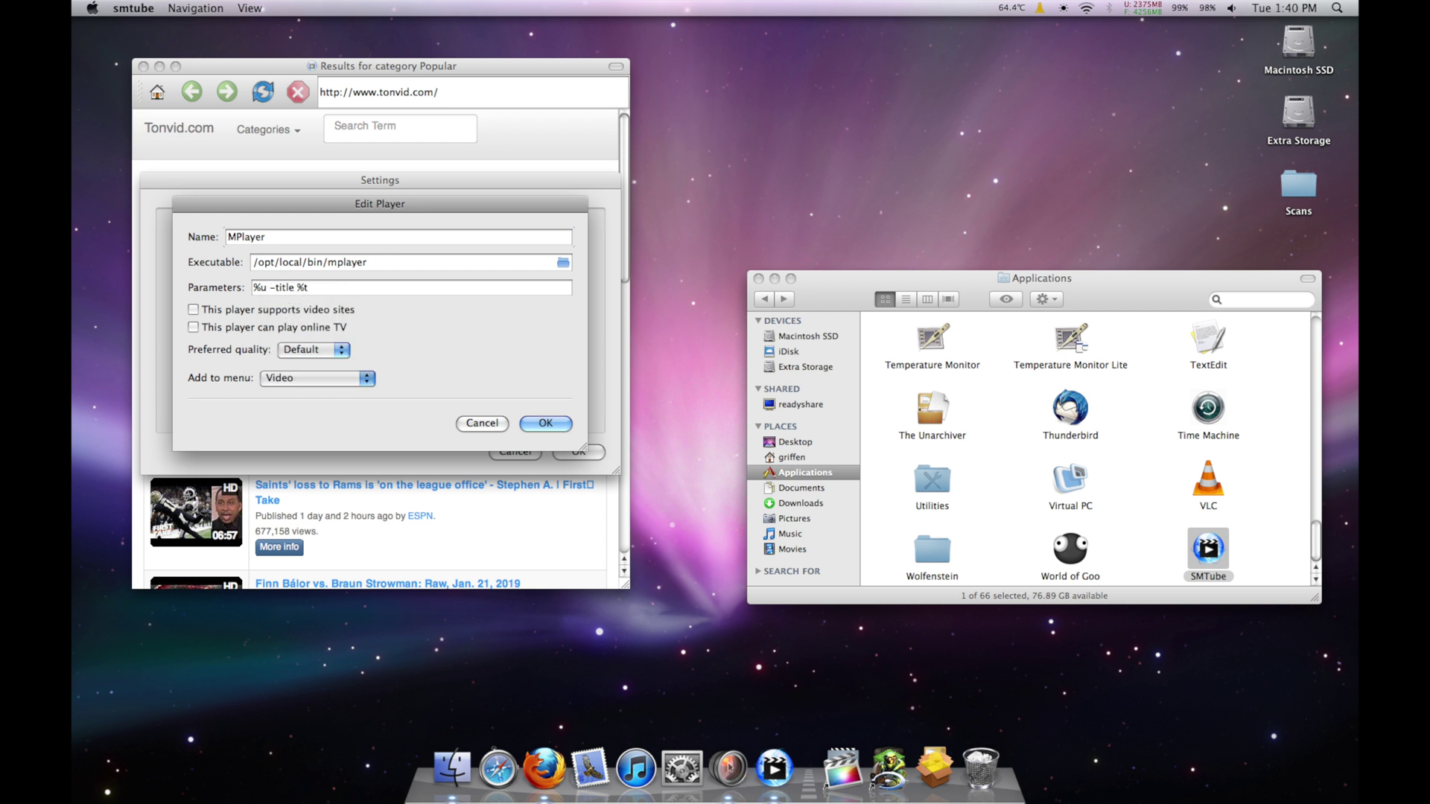
{"action": "key", "text": "Return"}
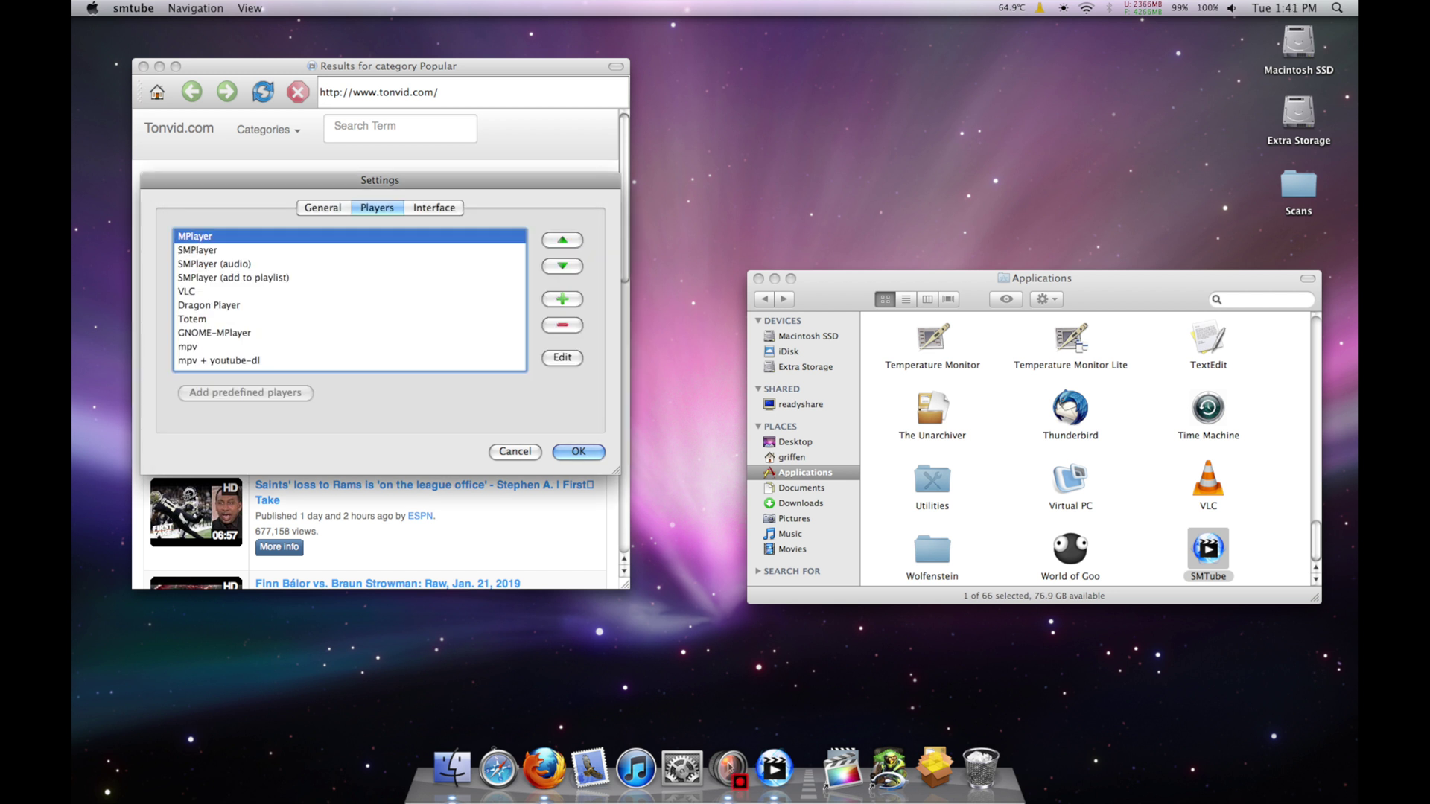
Set the general preferred playback quality to 360p and save the settings.
{"action": "left_click", "coordinate": [323, 207]}
{"action": "left_click", "coordinate": [311, 254]}
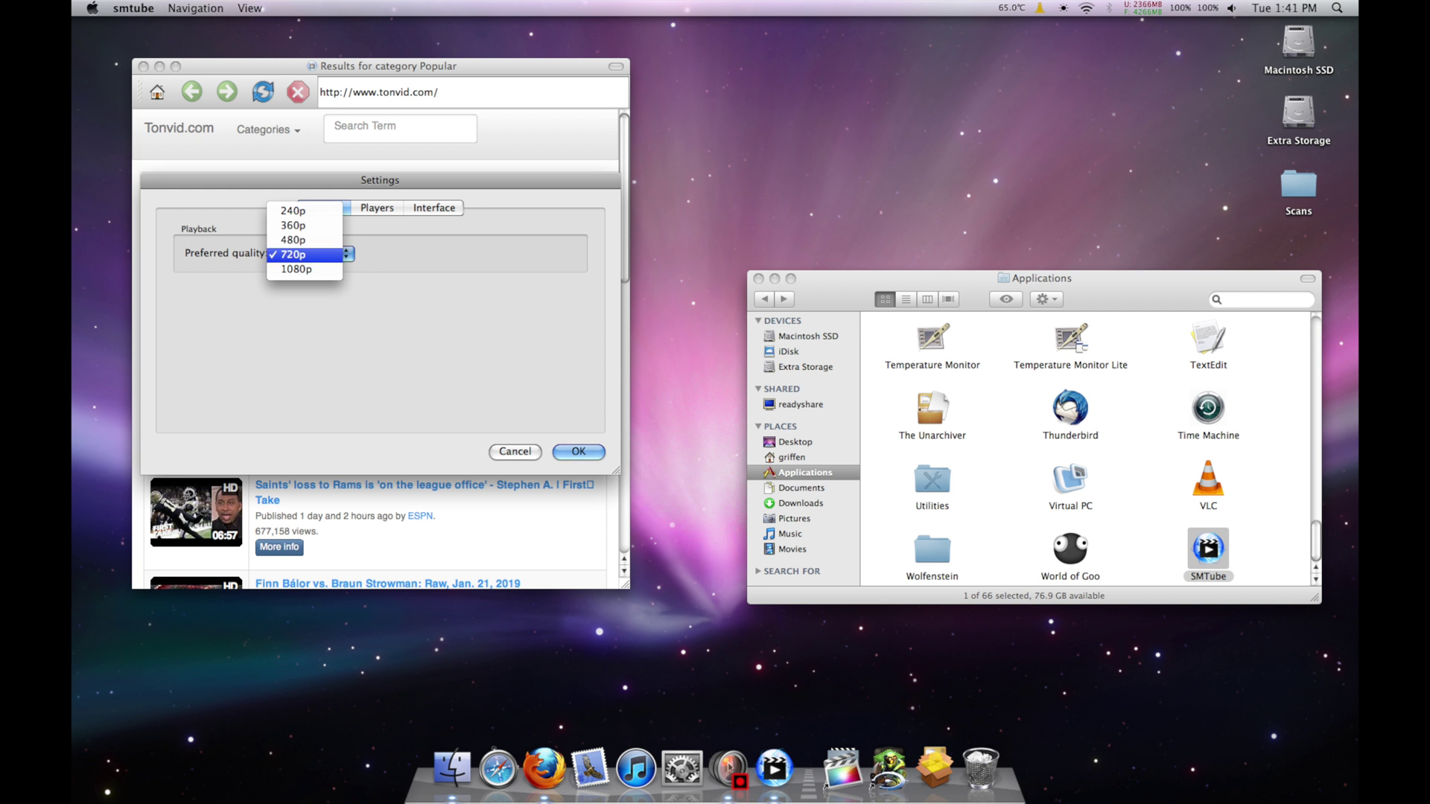
{"action": "key", "text": "Up"}
{"action": "key", "text": "Up"}
{"action": "key", "text": "Up"}
{"action": "key", "text": "Down"}
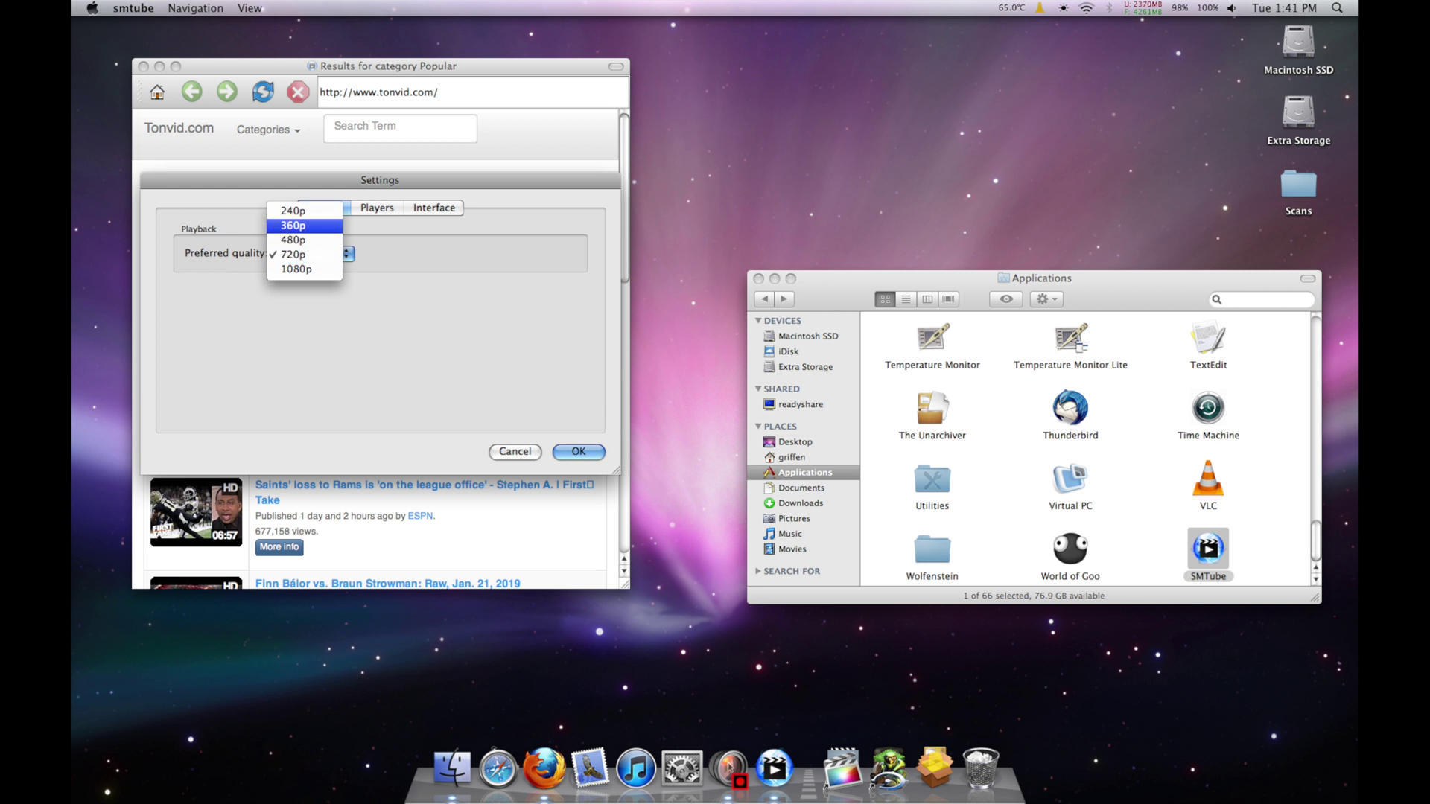
{"action": "key", "text": "Return"}
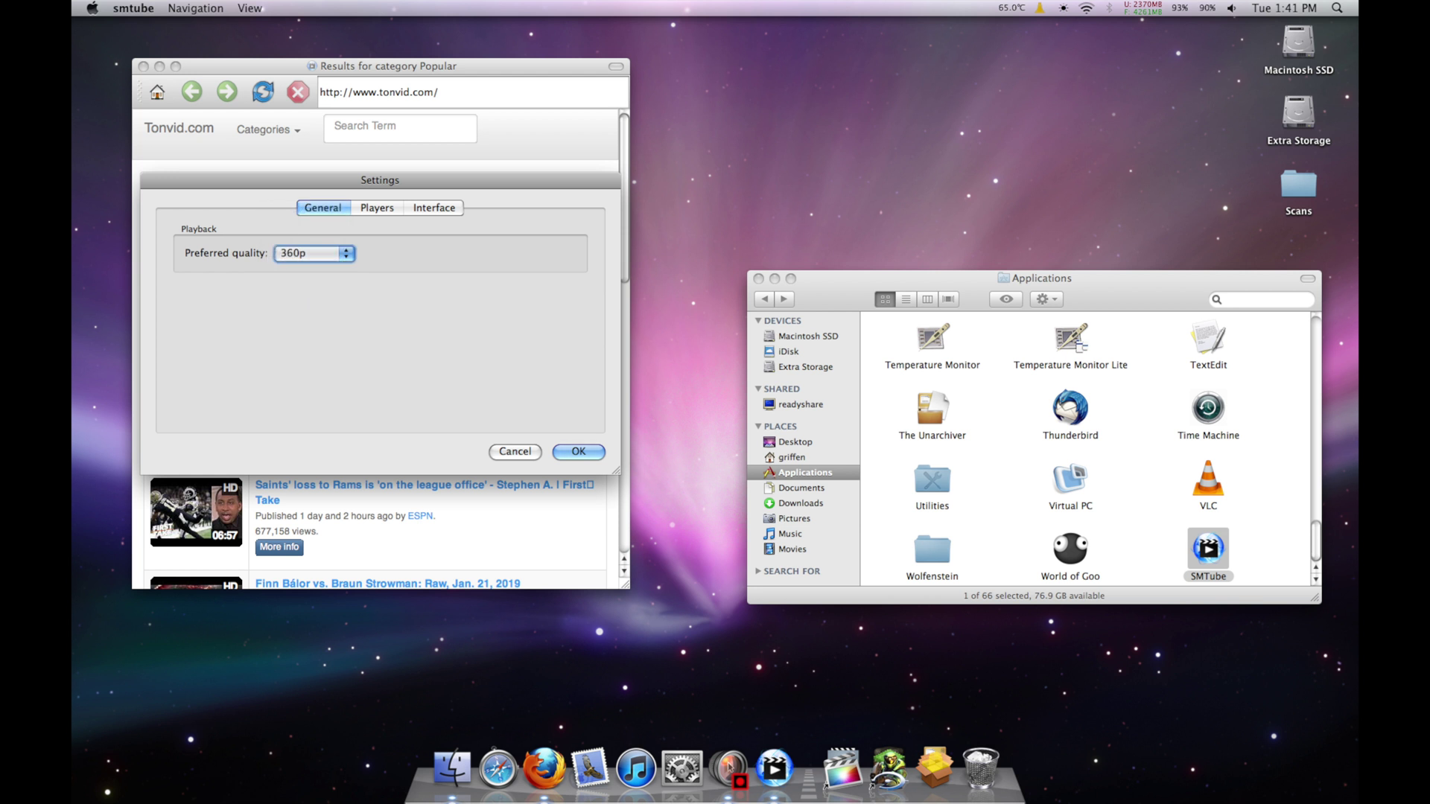
{"action": "key", "text": "Return"}
Load m.youtube.com in SMTube and skim the home page's video list.
{"action": "type", "text": "m.youtube.com"}
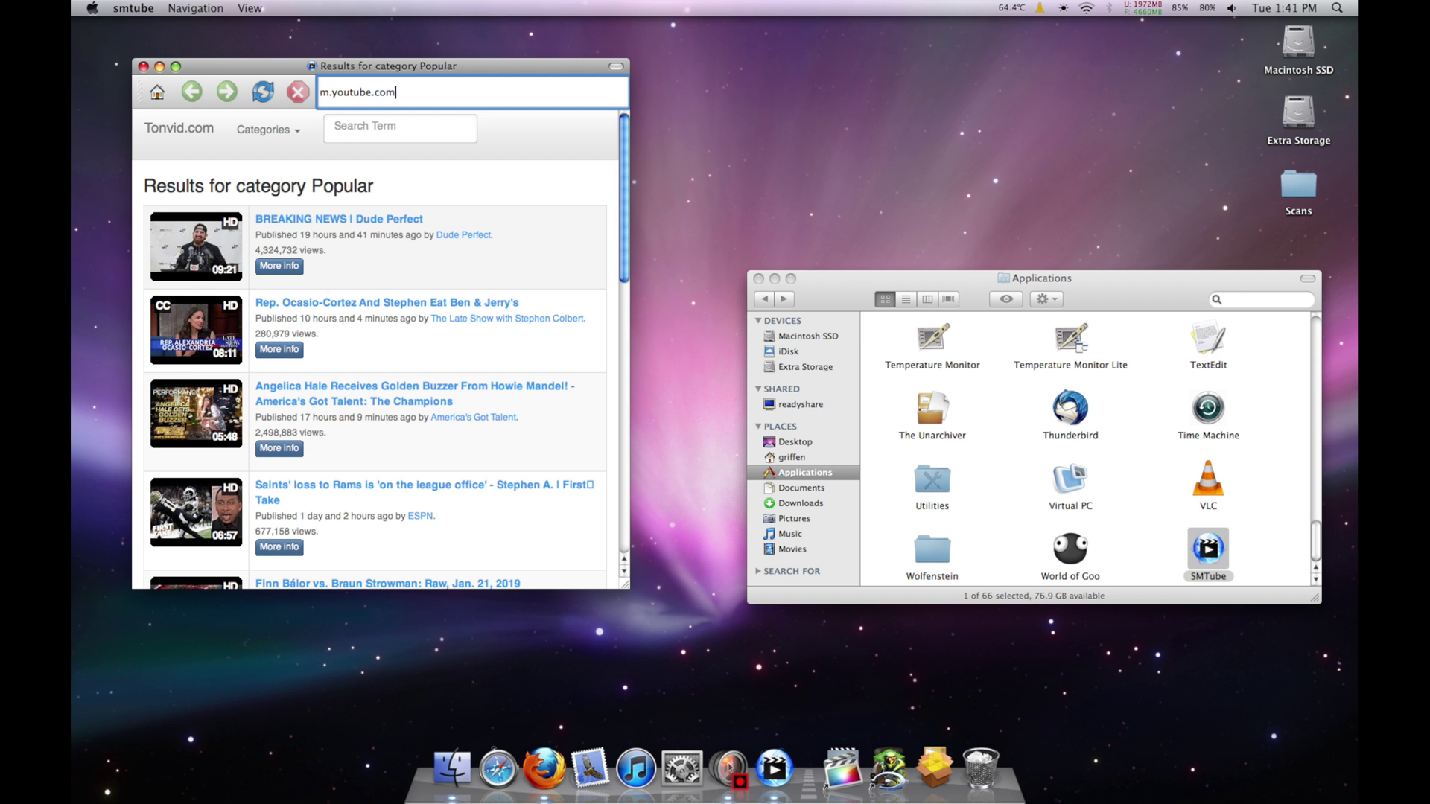
{"action": "key", "text": "Return"}
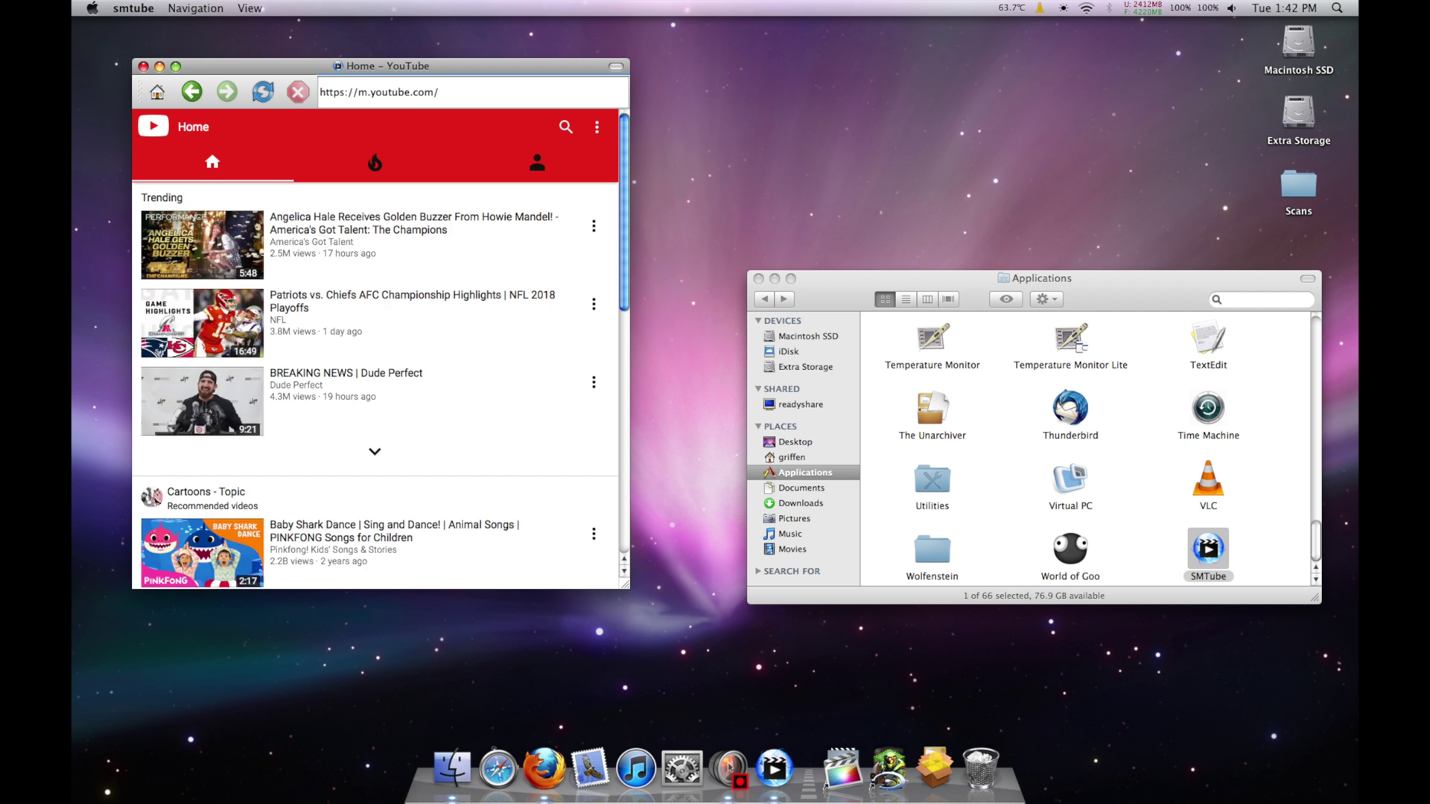
{"action": "scroll", "coordinate": [375, 348], "scroll_direction": "down", "scroll_amount": 1}
{"action": "scroll", "coordinate": [375, 348], "scroll_direction": "down", "scroll_amount": 1}
{"action": "scroll", "coordinate": [374, 348], "scroll_direction": "up", "scroll_amount": 2}
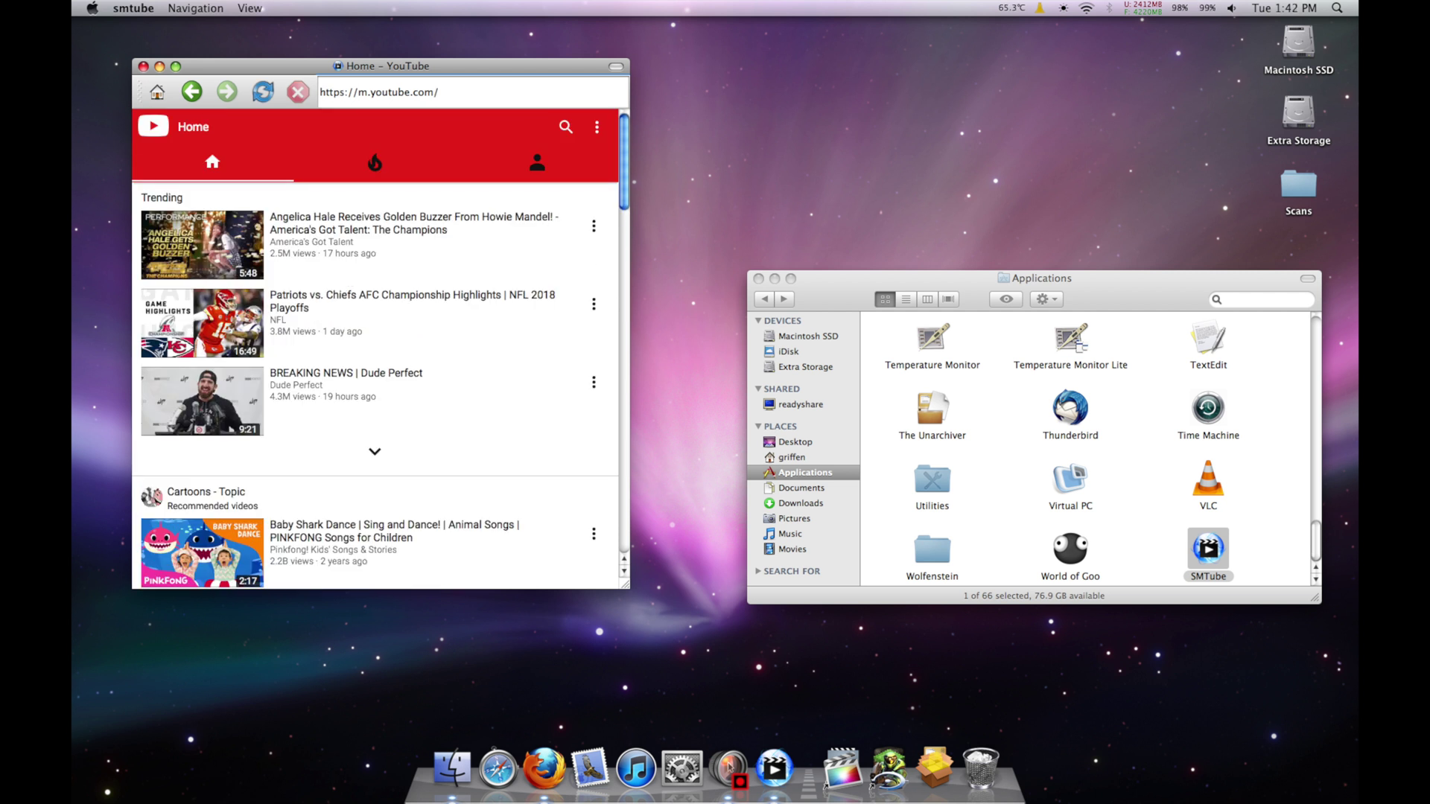
Search YouTube for the video creator's name and open their channel at the featured PowerBook G4 video.
{"action": "left_click", "coordinate": [565, 127]}
{"action": "type", "text": "griffen sander"}
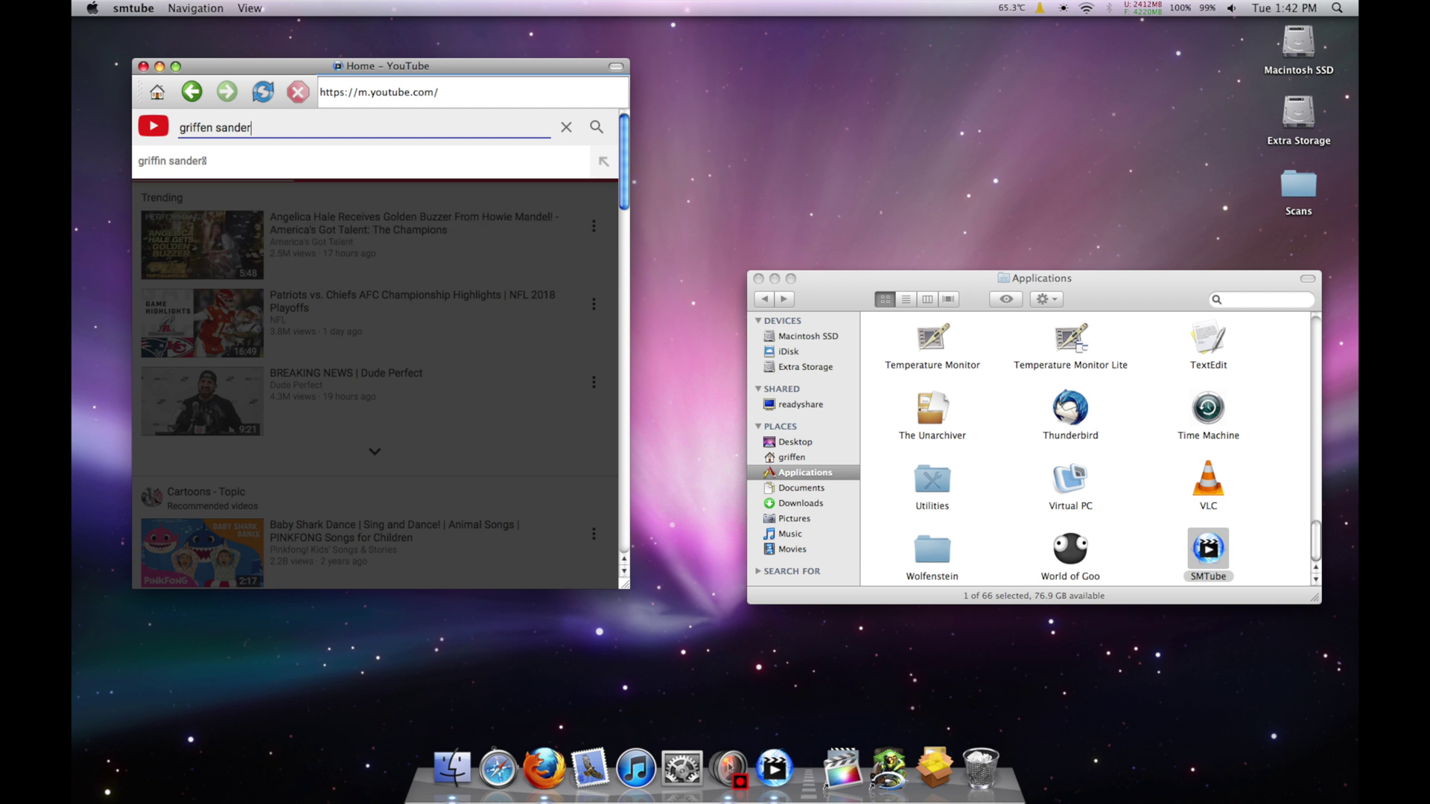
{"action": "key", "text": "Return"}
{"action": "left_click", "coordinate": [383, 230]}
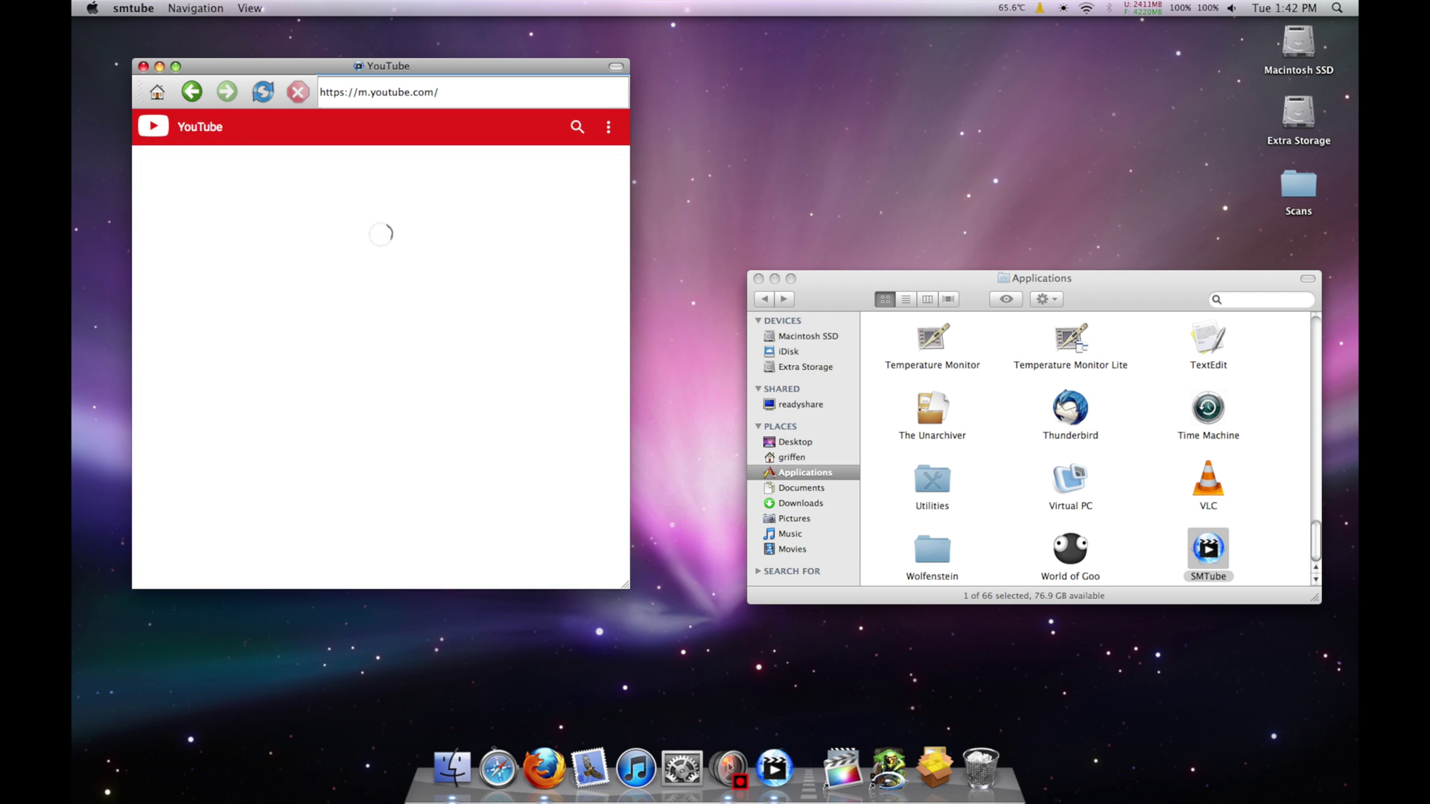
{"action": "scroll", "coordinate": [375, 350], "scroll_direction": "down", "scroll_amount": 5}
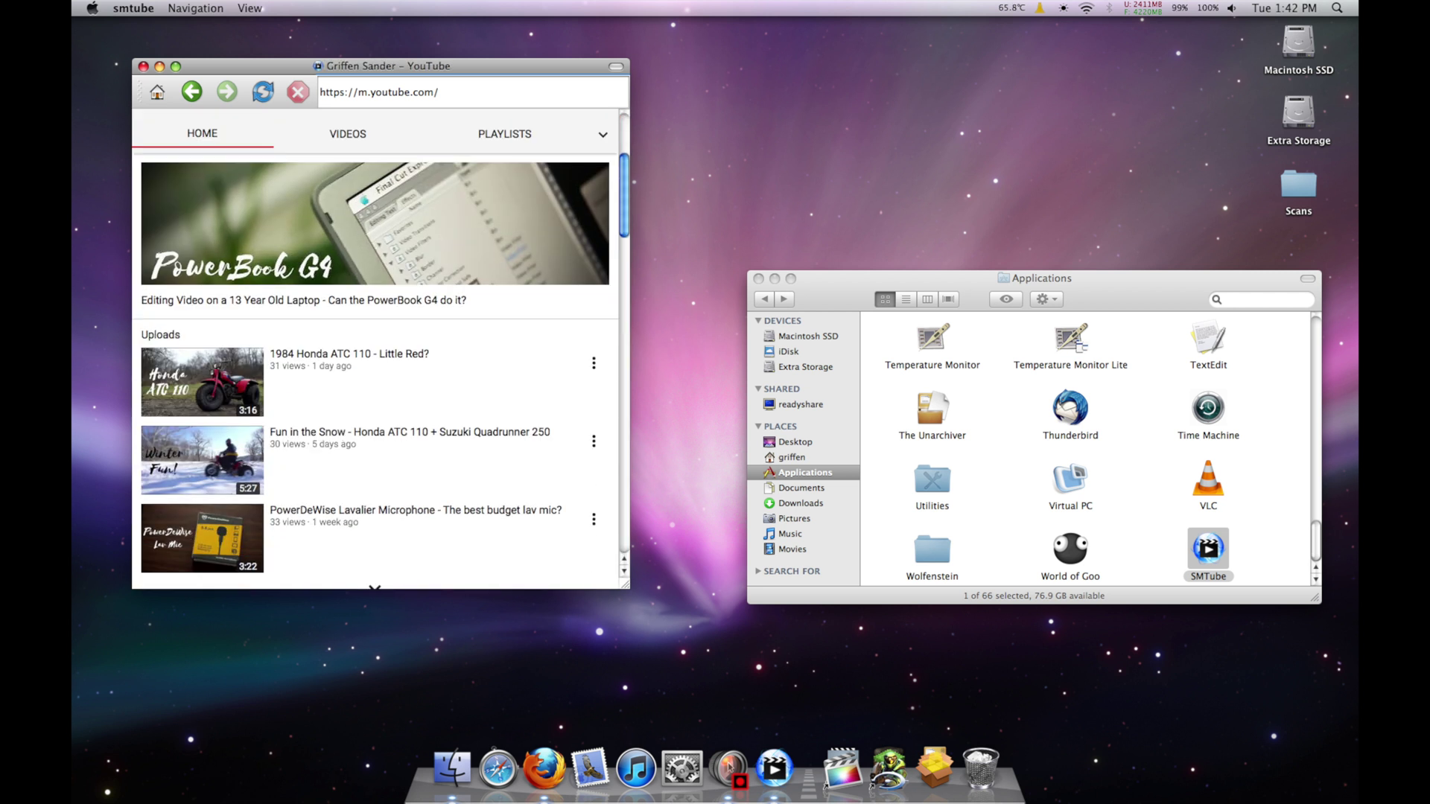
Play the channel's featured PowerBook G4 video with MPlayer.
{"action": "right_click", "coordinate": [402, 256]}
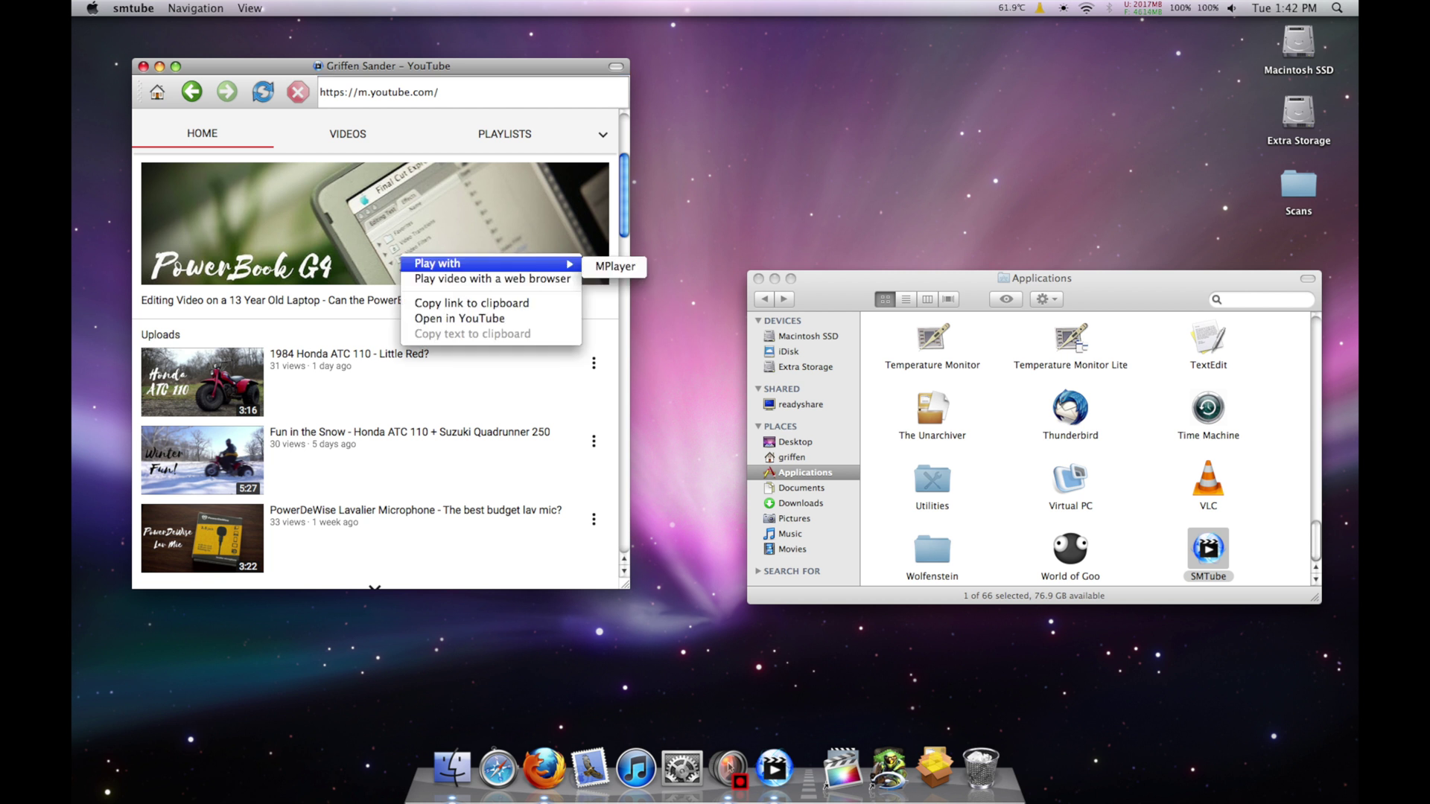
{"action": "mouse_move", "coordinate": [491, 264]}
{"action": "left_click", "coordinate": [613, 266]}
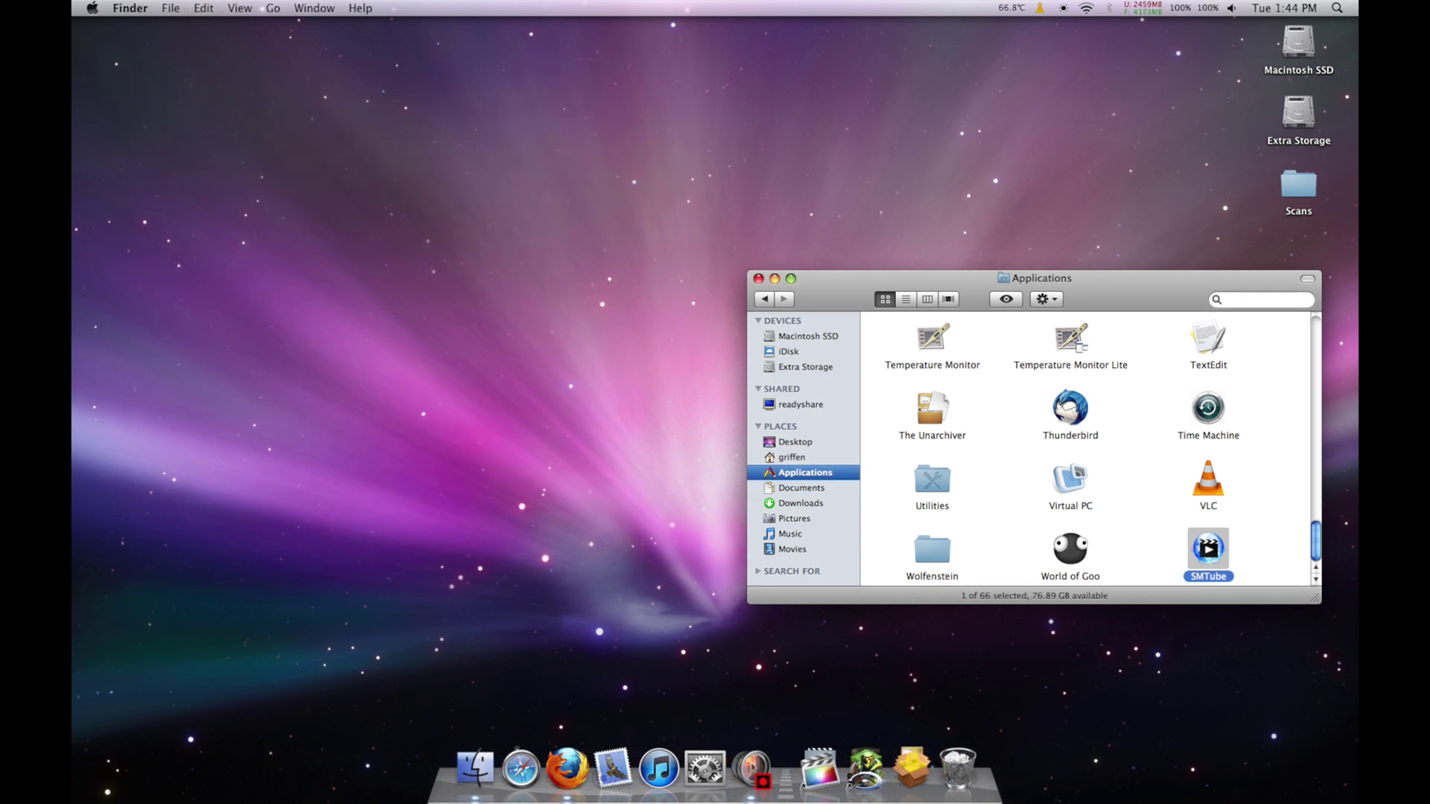
Rename the SMTube application in the Applications folder to YouTube.
{"action": "key", "text": "Return"}
{"action": "type", "text": "YouTube"}
{"action": "key", "text": "Return"}
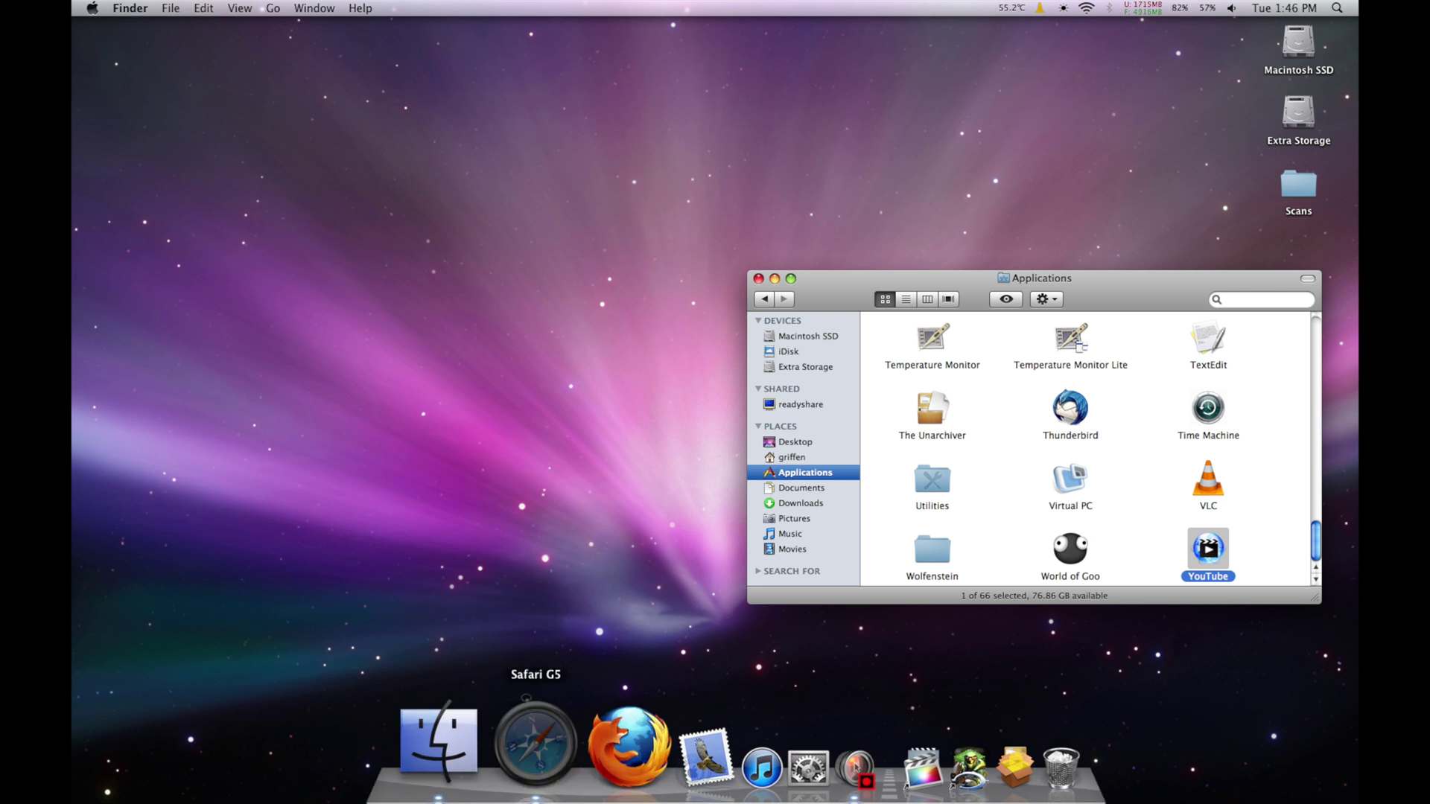
Switch to Safari, download the YouTube icon zip from the open DeviantArt page and reveal the file in Finder.
{"action": "left_click", "coordinate": [520, 768]}
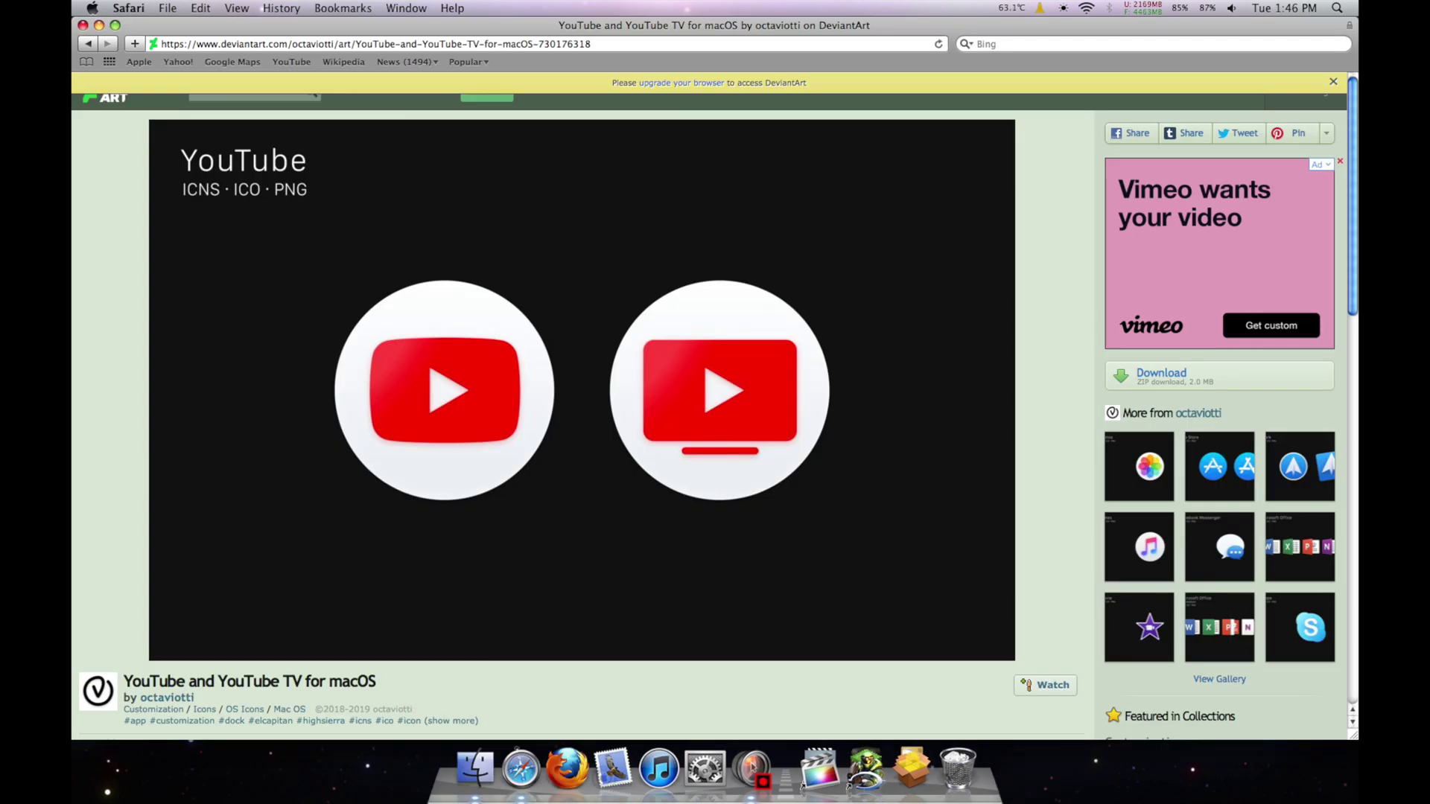
{"action": "left_click", "coordinate": [1220, 375]}
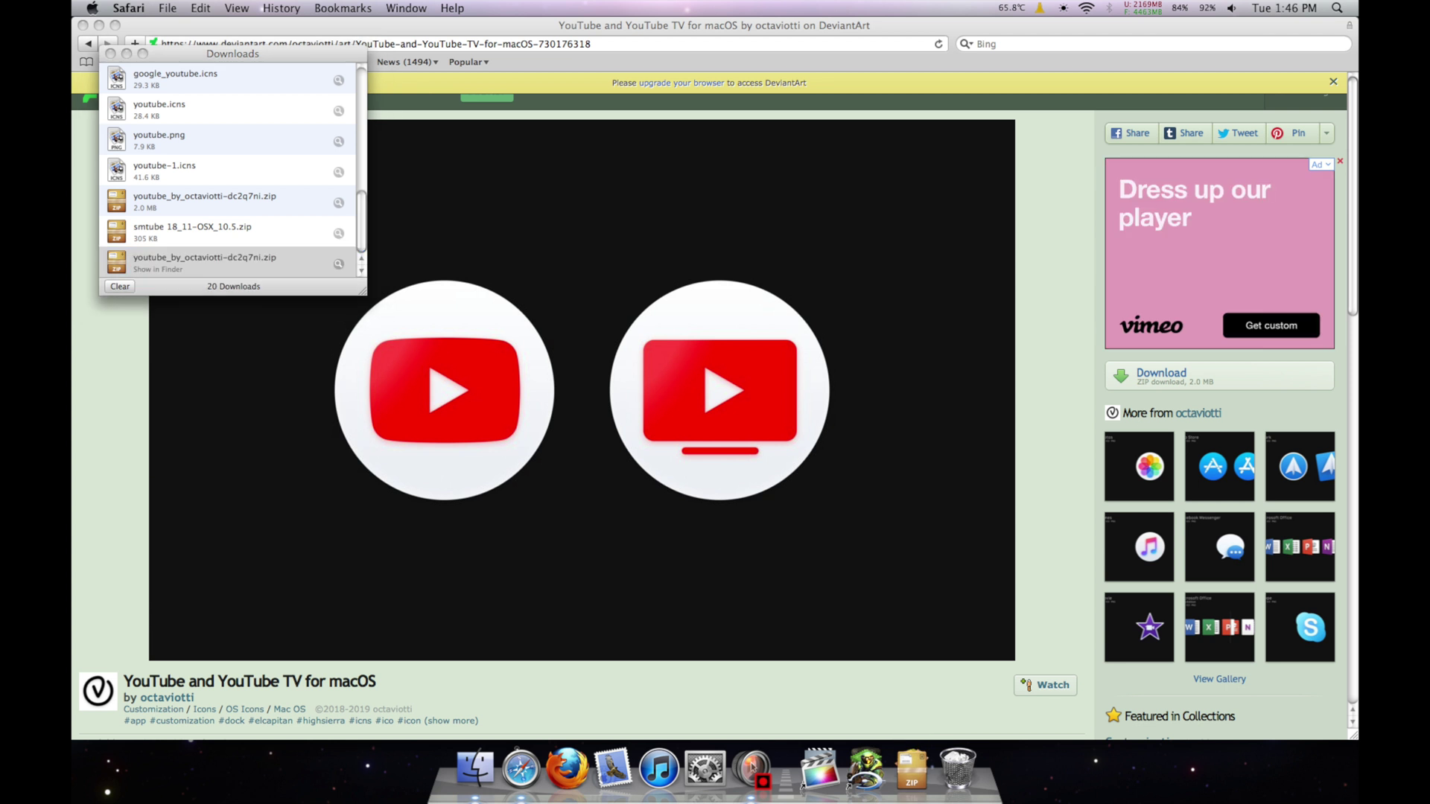
{"action": "left_click", "coordinate": [338, 264]}
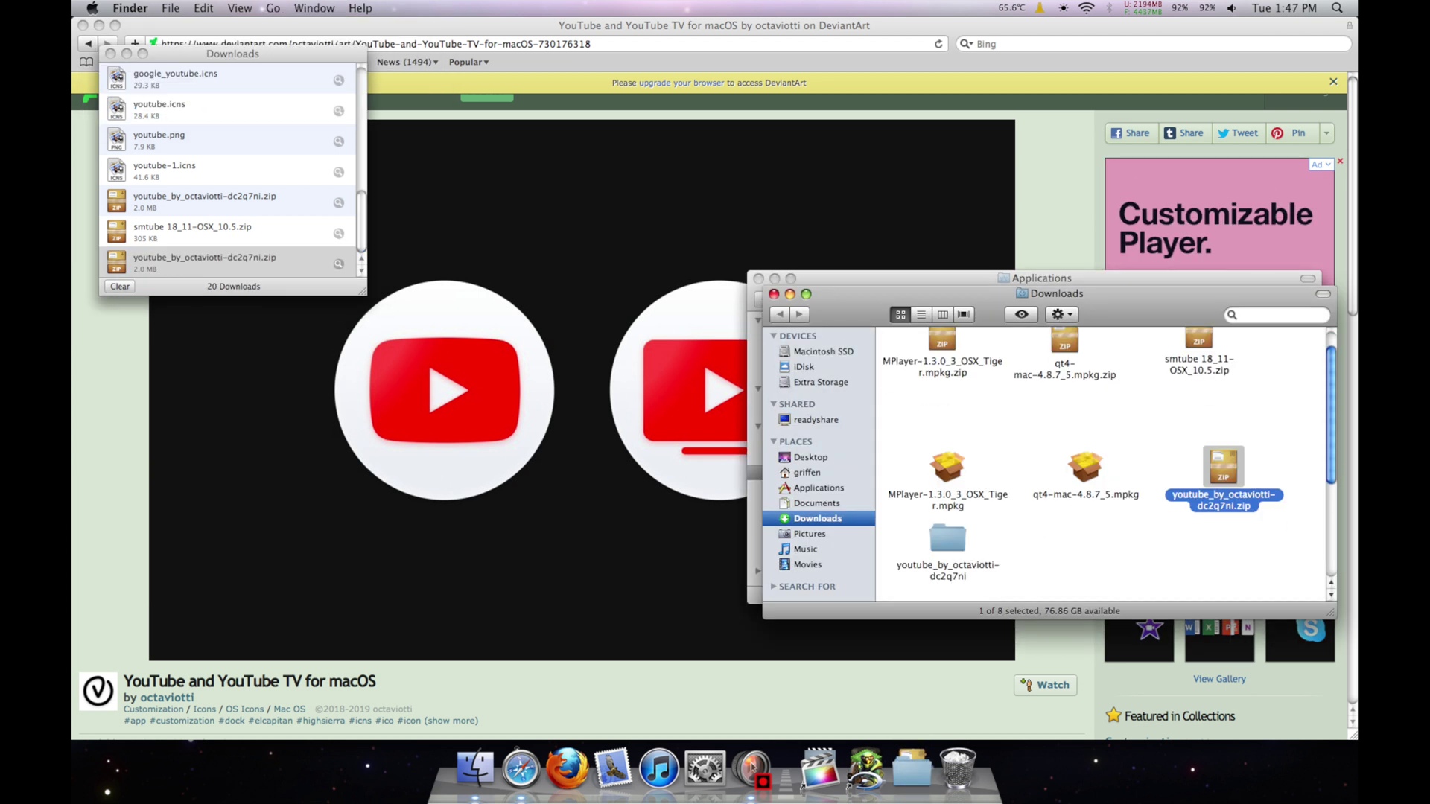
Select Youtube.icns in the ICNS subfolder of the extracted icon folder and close the Safari windows.
{"action": "double_click", "coordinate": [947, 540]}
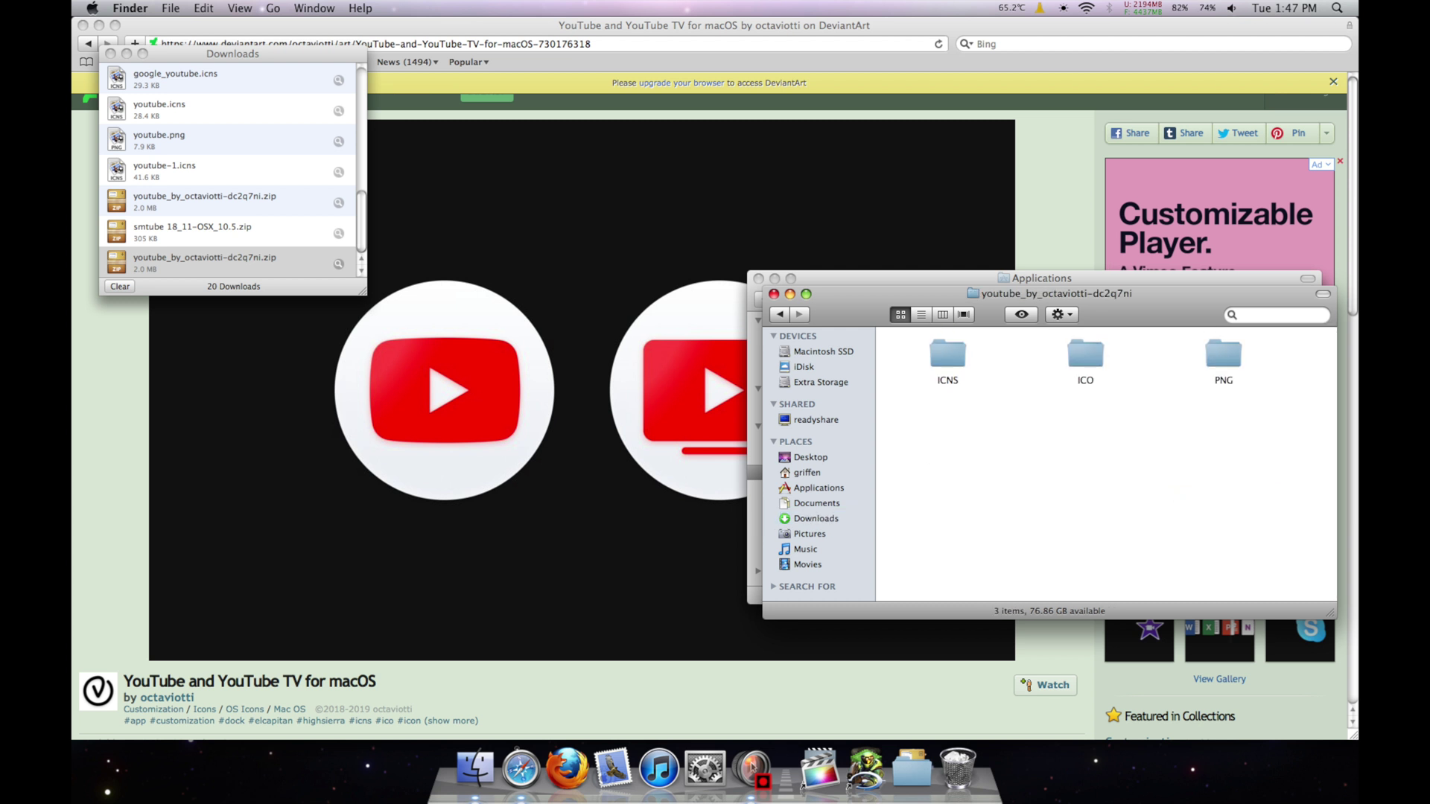
{"action": "double_click", "coordinate": [947, 356]}
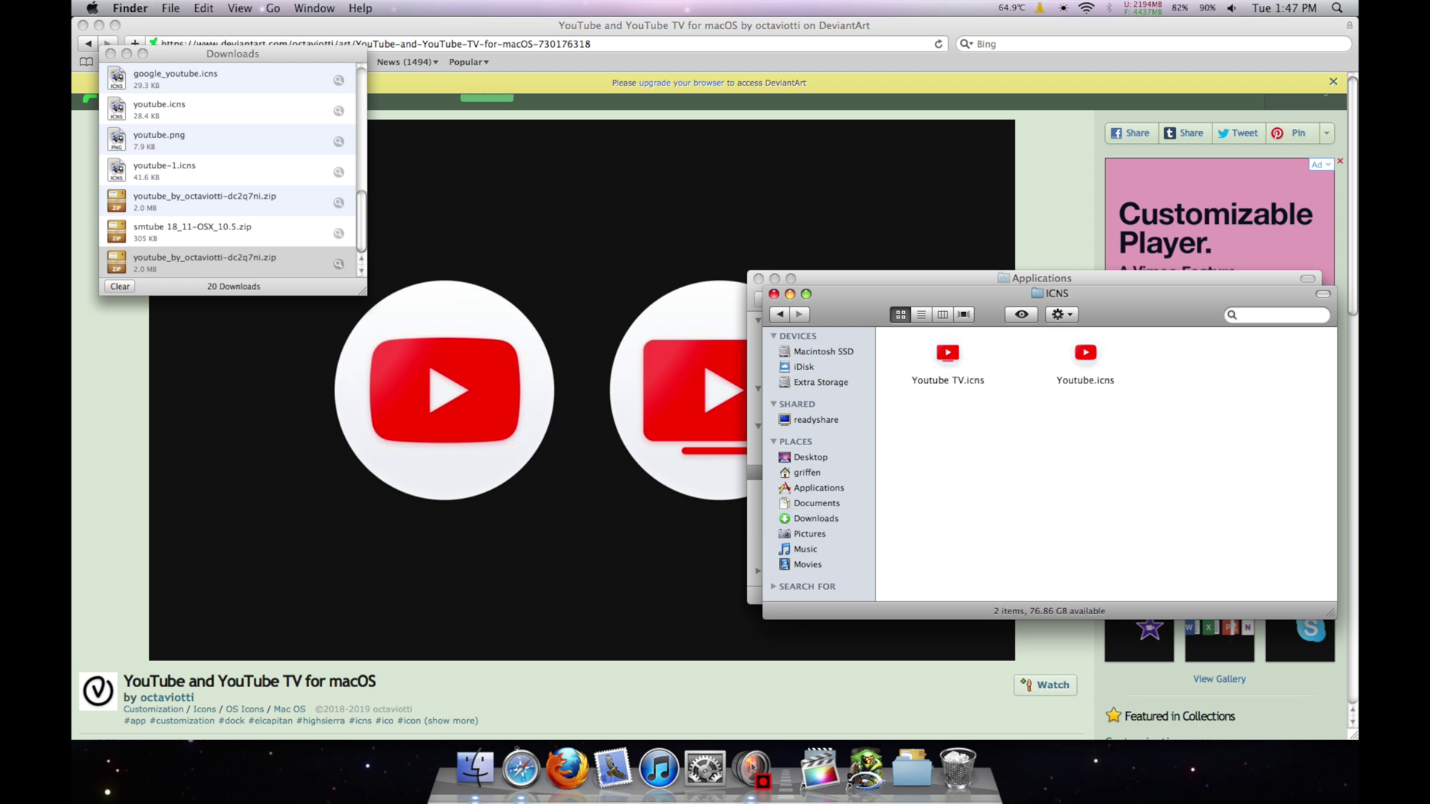
{"action": "left_click", "coordinate": [1086, 353]}
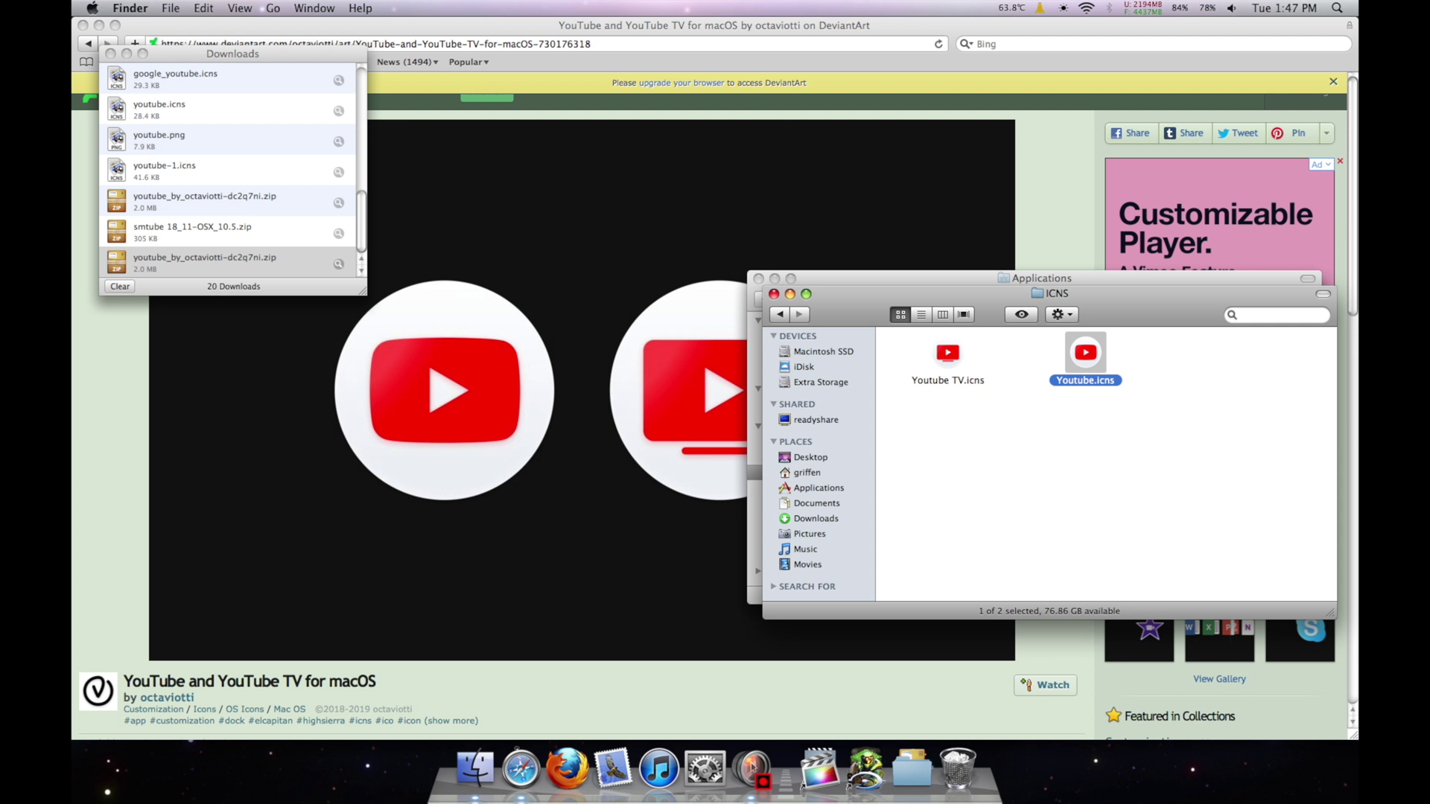
{"action": "left_click", "coordinate": [110, 54]}
{"action": "left_click", "coordinate": [82, 25]}
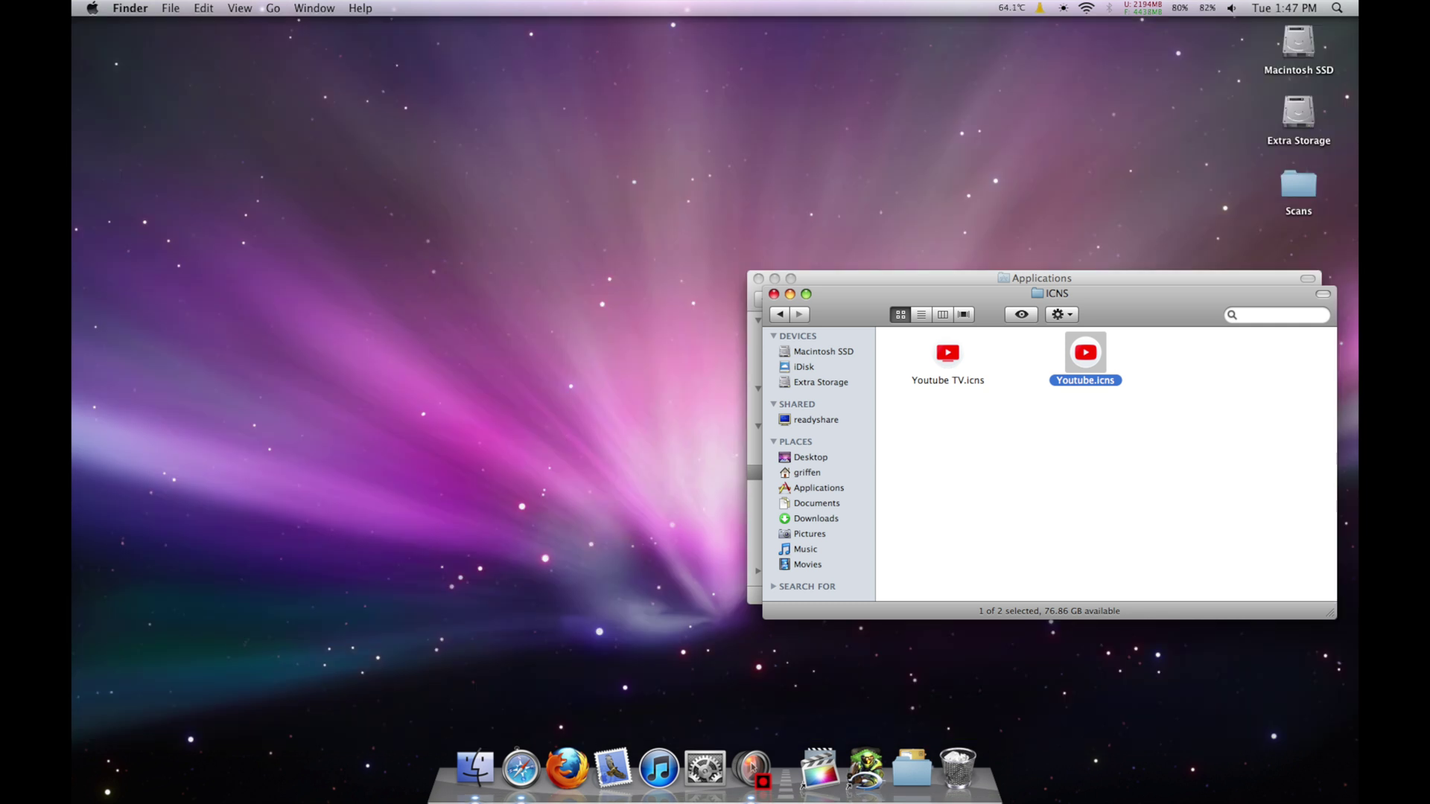
Replace the YouTube app's icon with Youtube.icns through its Info window, and add the app to the Dock after iTunes.
{"action": "left_click_drag", "start_coordinate": [894, 278], "coordinate": [227, 311]}
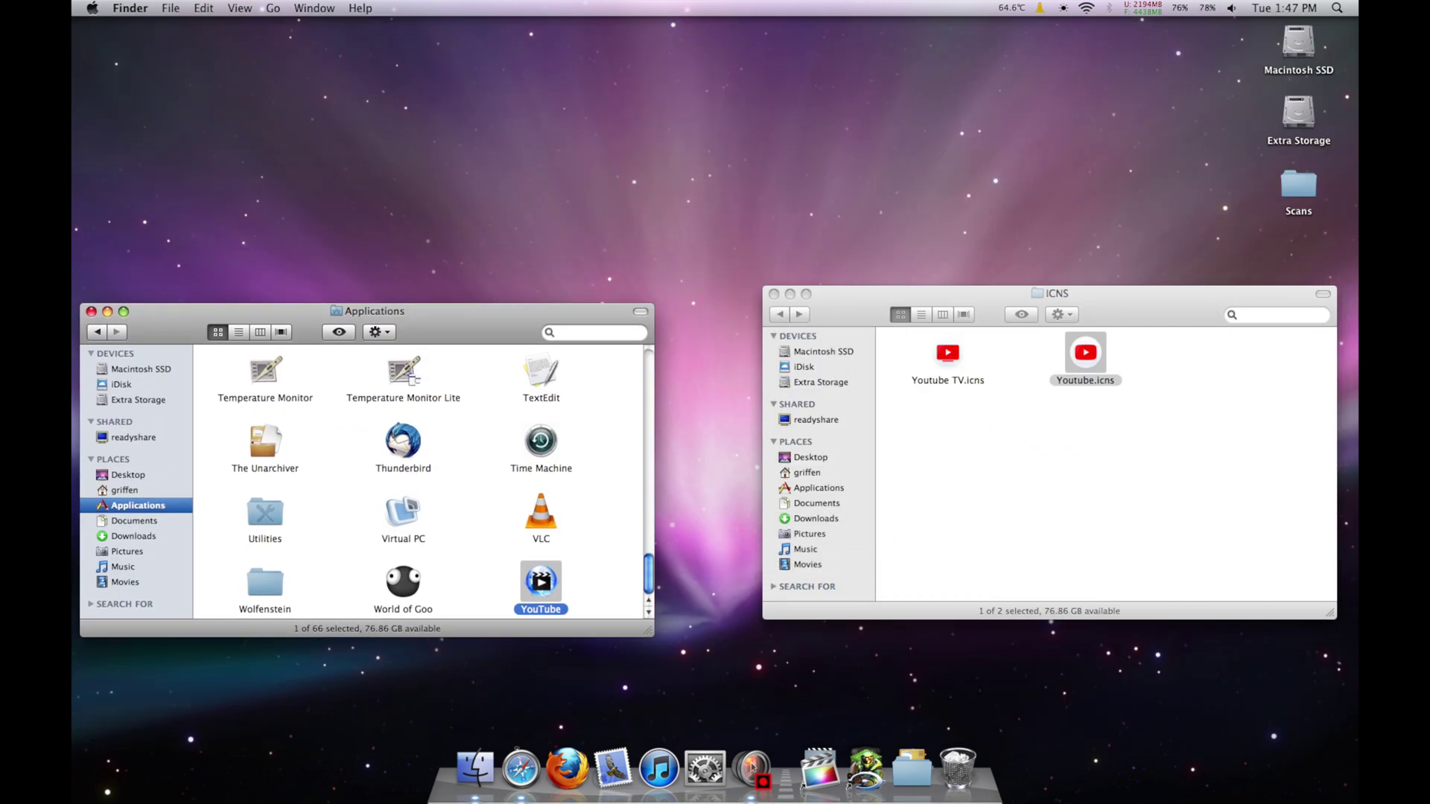
{"action": "right_click", "coordinate": [540, 581]}
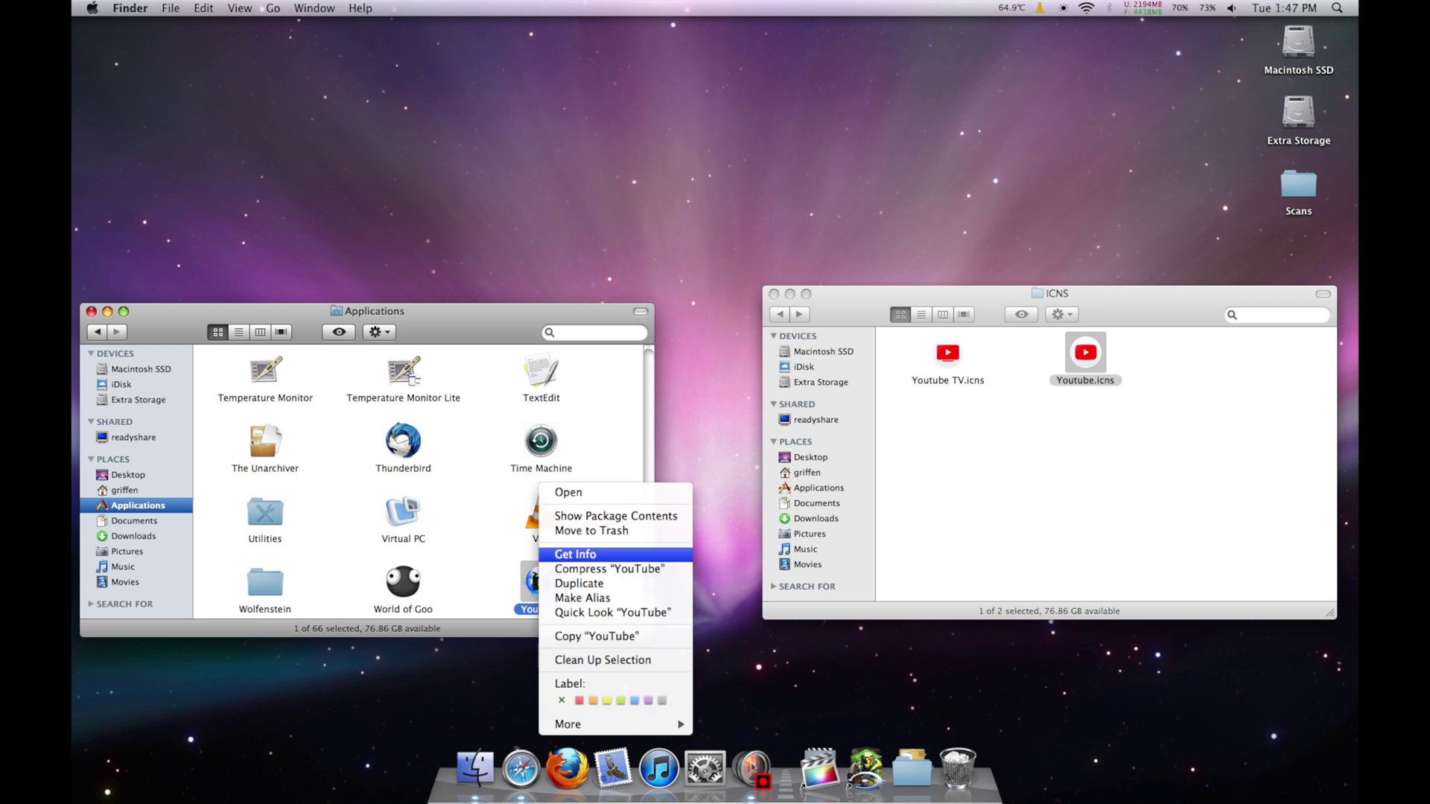
{"action": "left_click", "coordinate": [588, 554]}
{"action": "left_click_drag", "start_coordinate": [1085, 353], "coordinate": [99, 61]}
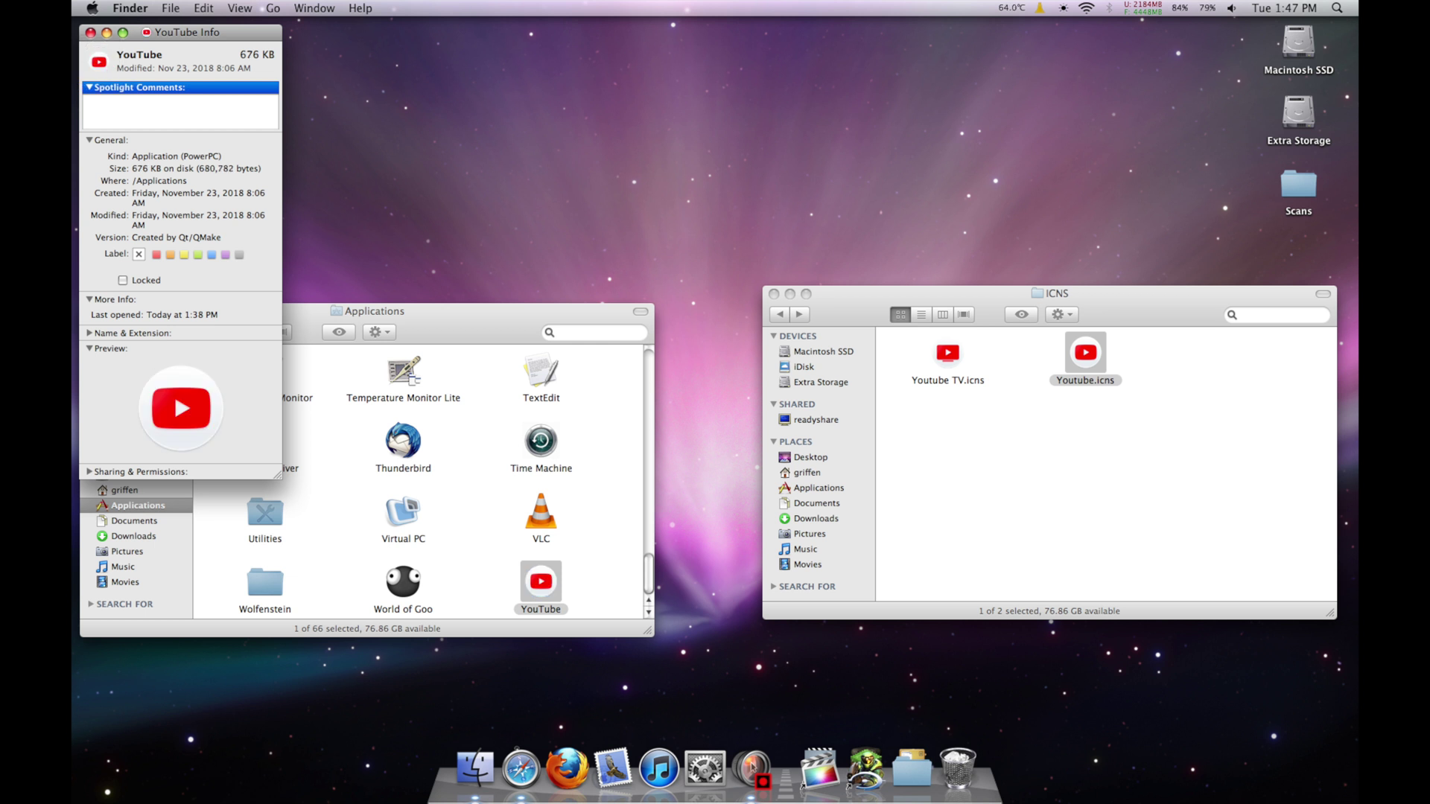
{"action": "key", "text": "super+w"}
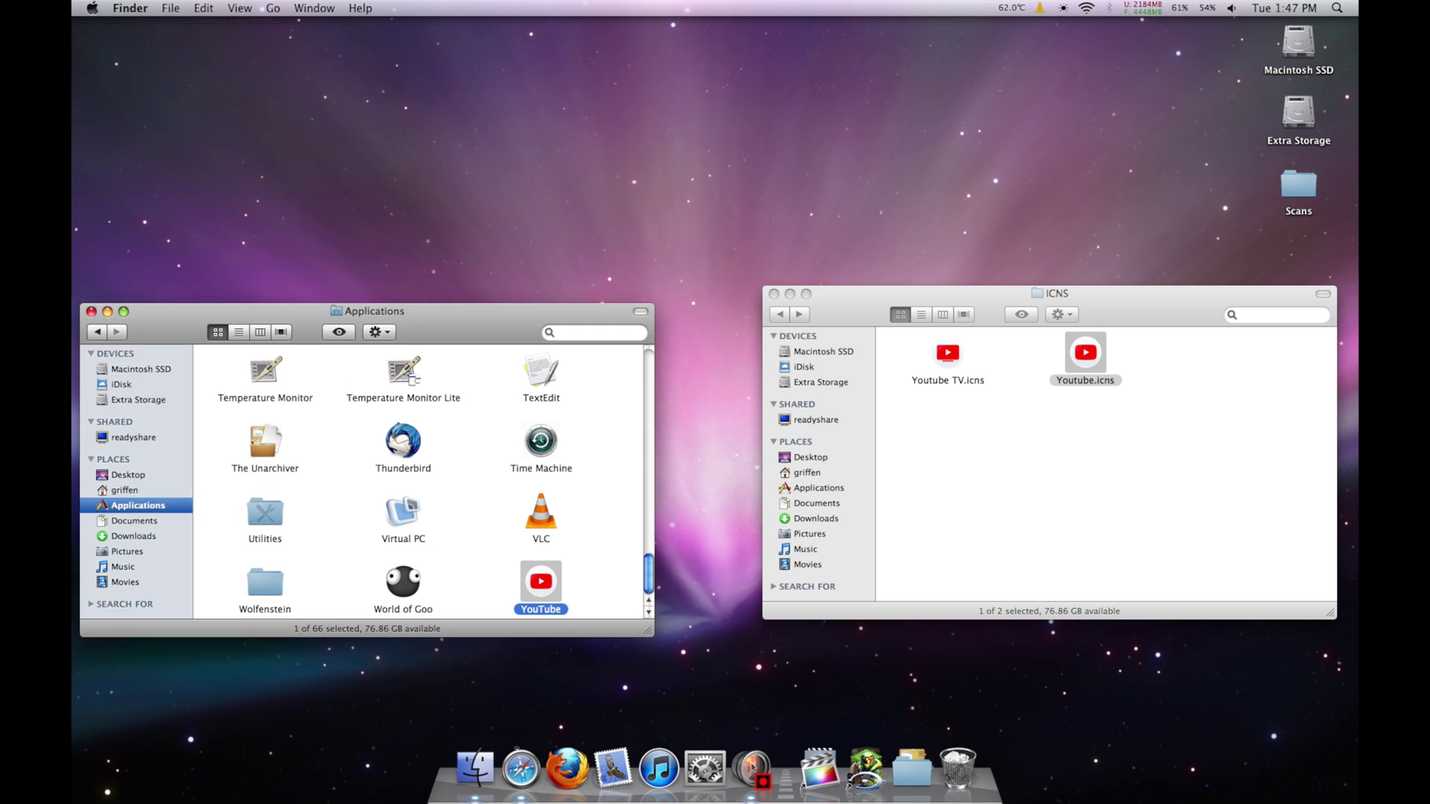
{"action": "left_click_drag", "start_coordinate": [541, 585], "coordinate": [686, 752]}
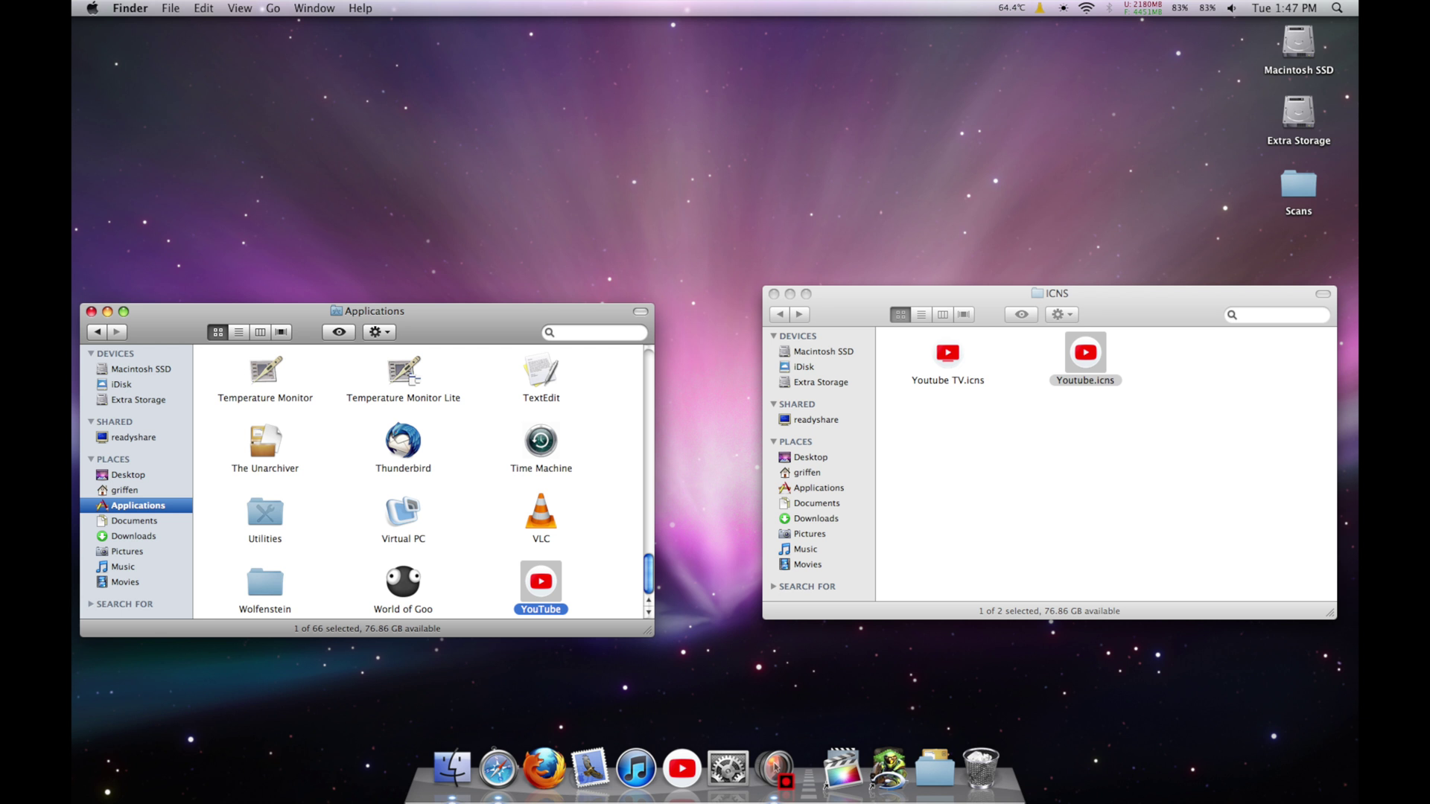
Launch the YouTube app from the Dock and go to m.youtube.com.
{"action": "left_click", "coordinate": [687, 761]}
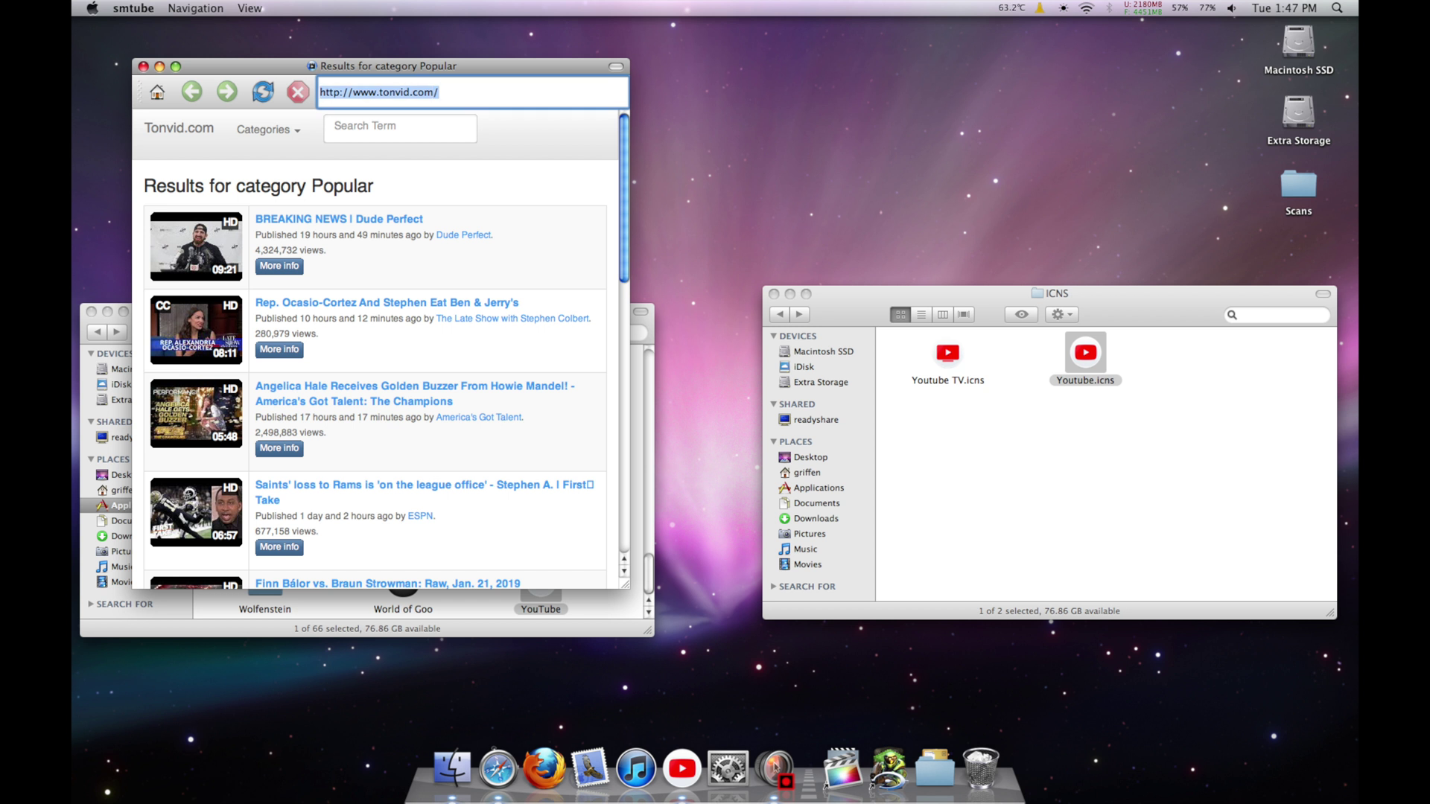
{"action": "type", "text": "m.youtube.com"}
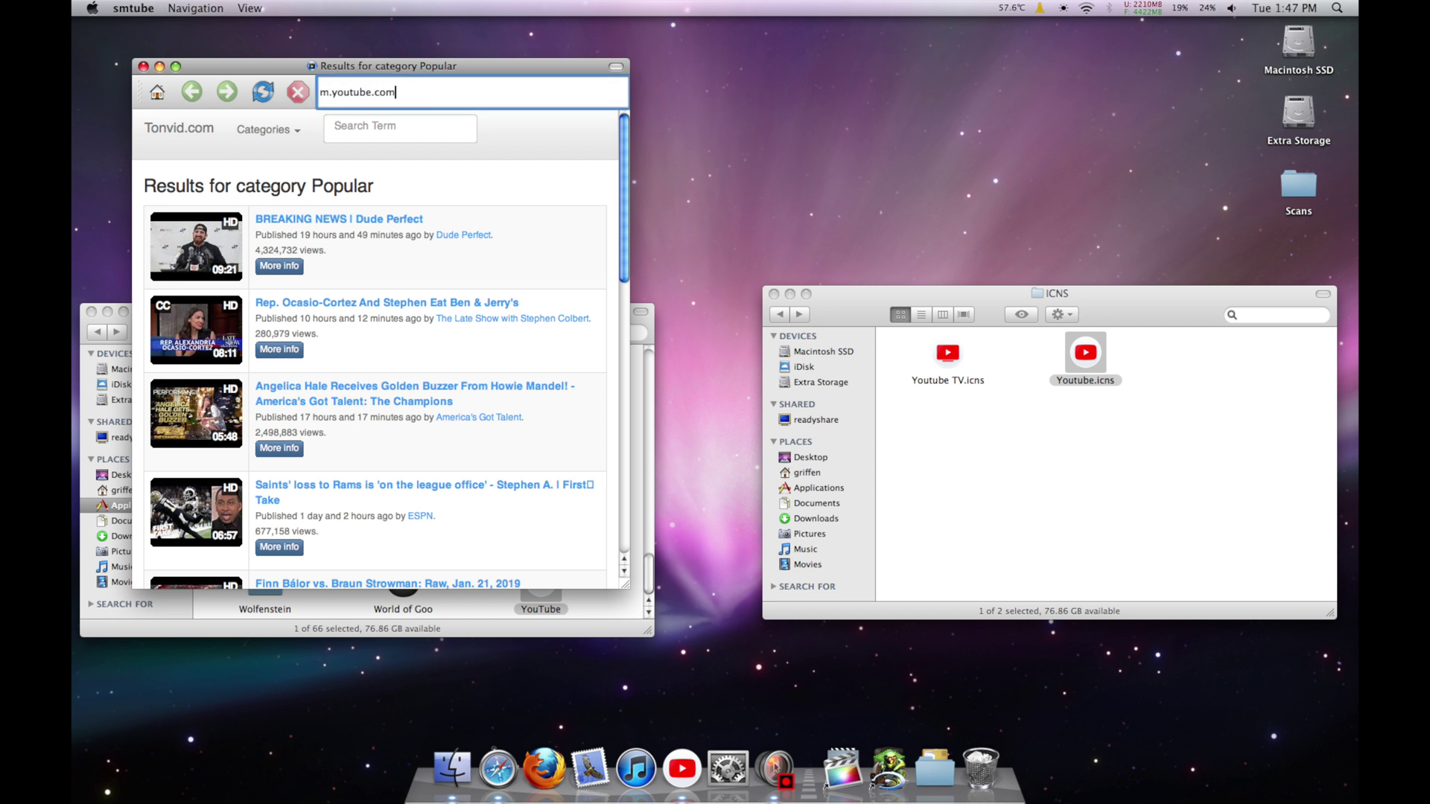
{"action": "key", "text": "Return"}
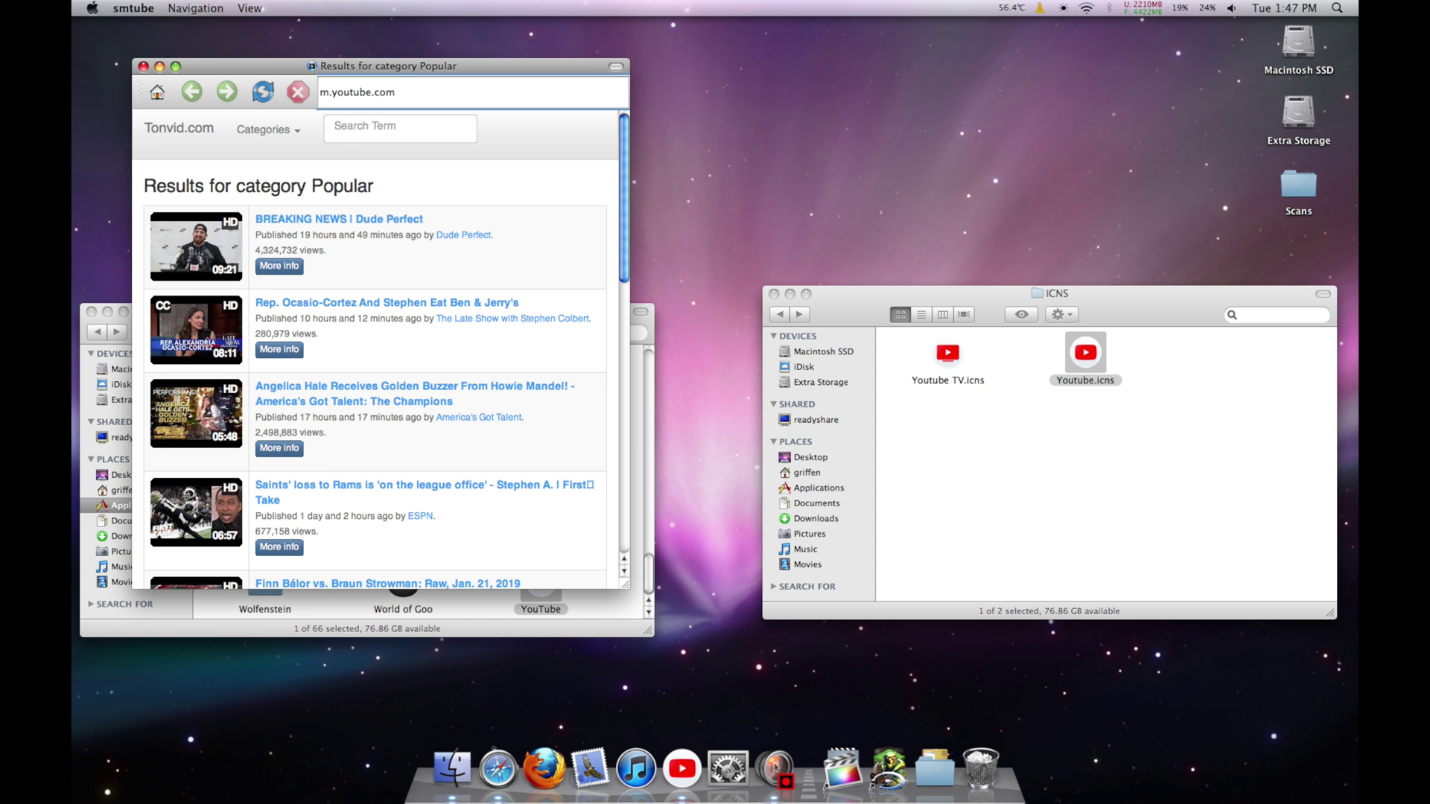